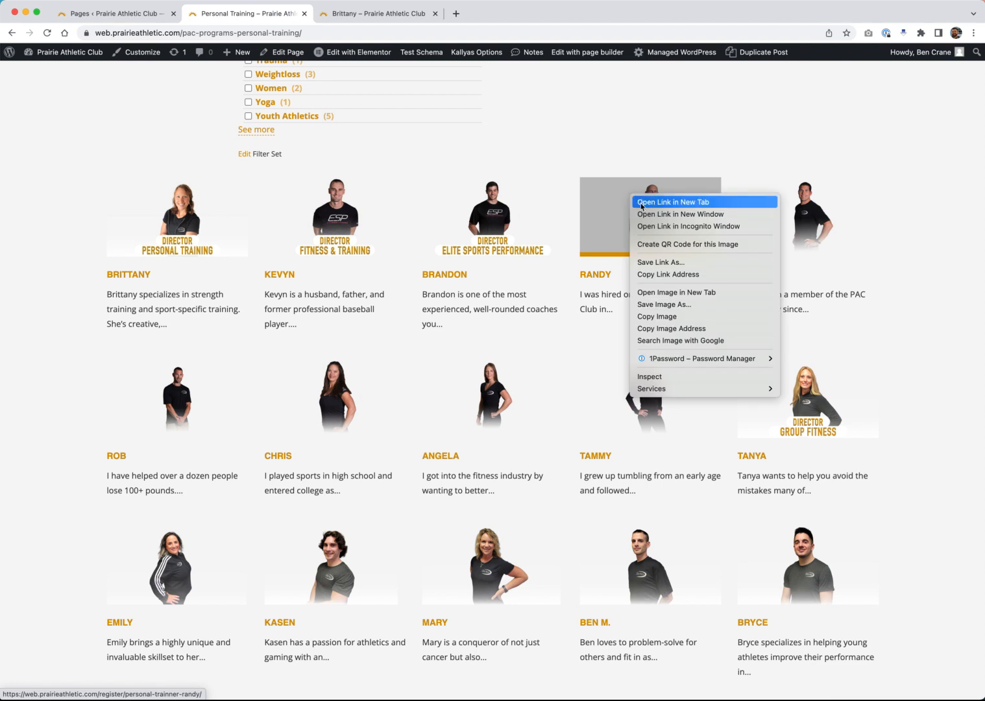
# Open the first row's fourth trainer profile in a new tab and compare its layout with the Personal Training director's profile page.
pyautogui.click(641, 201)
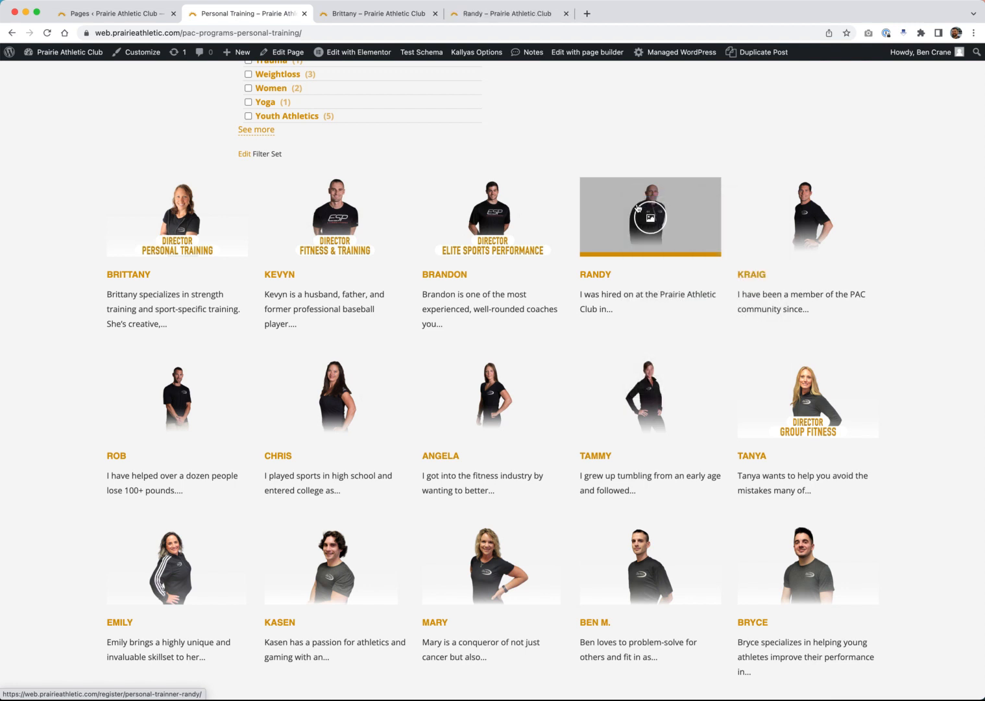
pyautogui.click(391, 14)
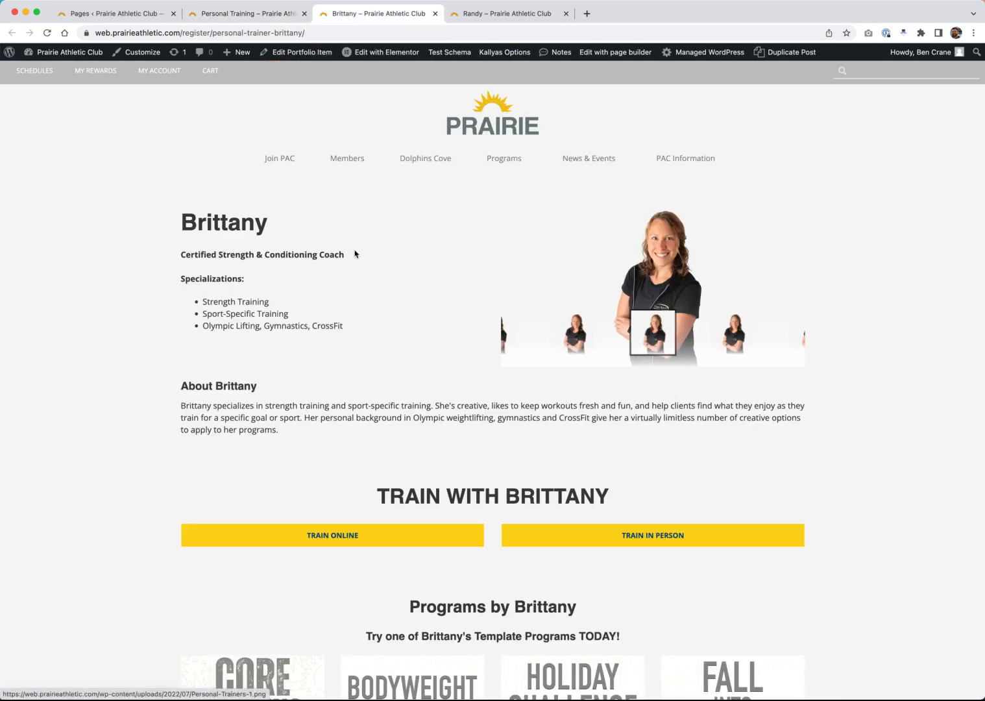
pyautogui.scroll(-5, 452, 447)
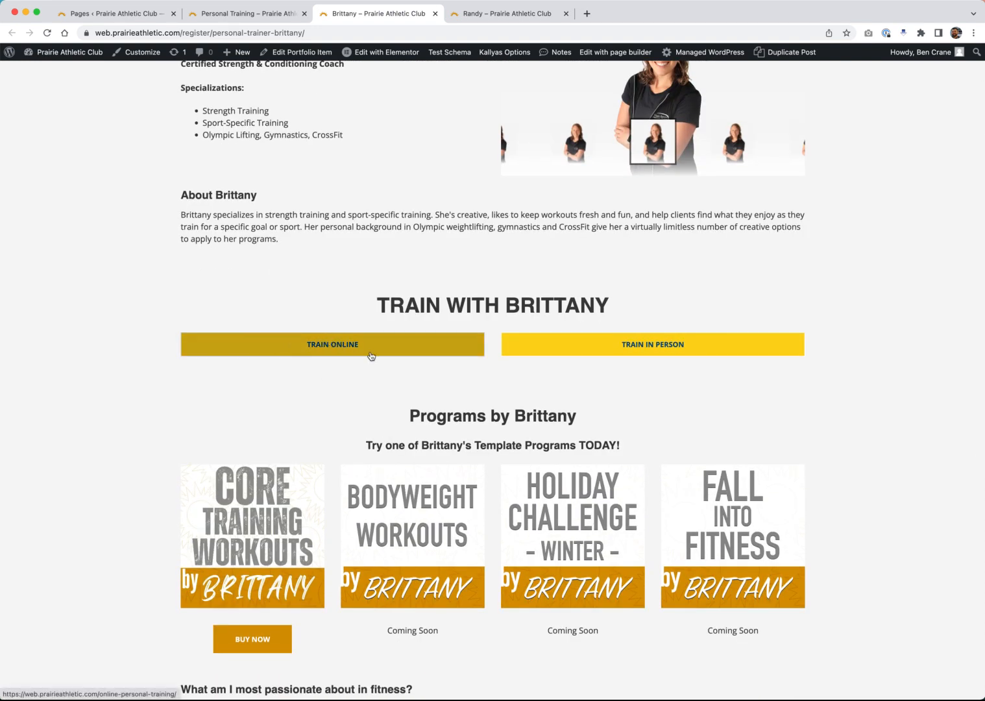
pyautogui.scroll(-3, 373, 464)
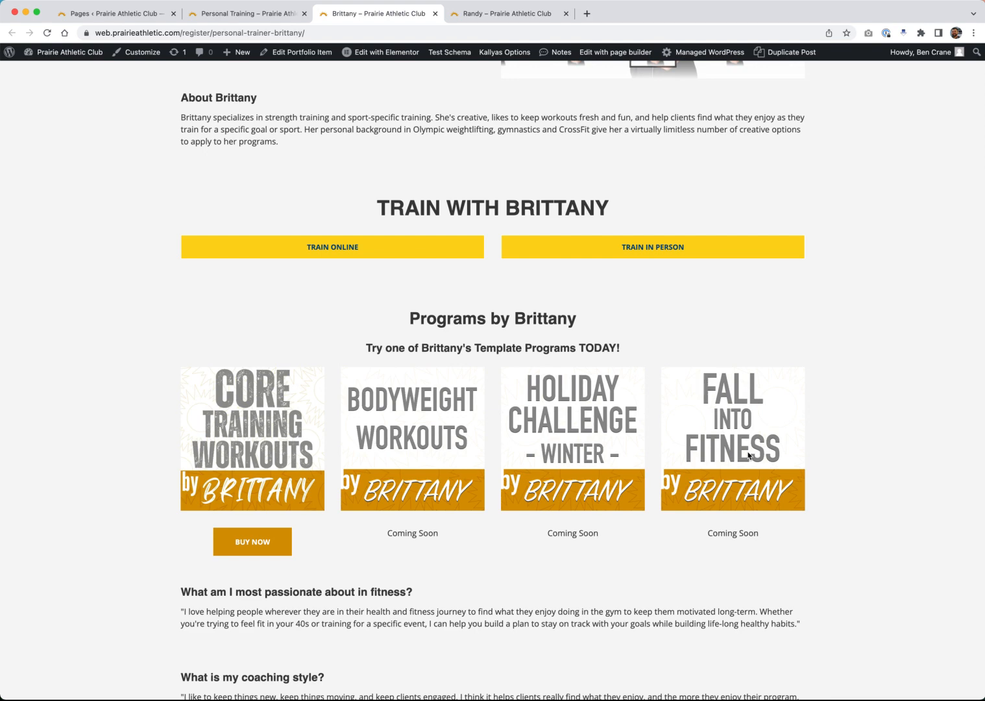
pyautogui.click(494, 14)
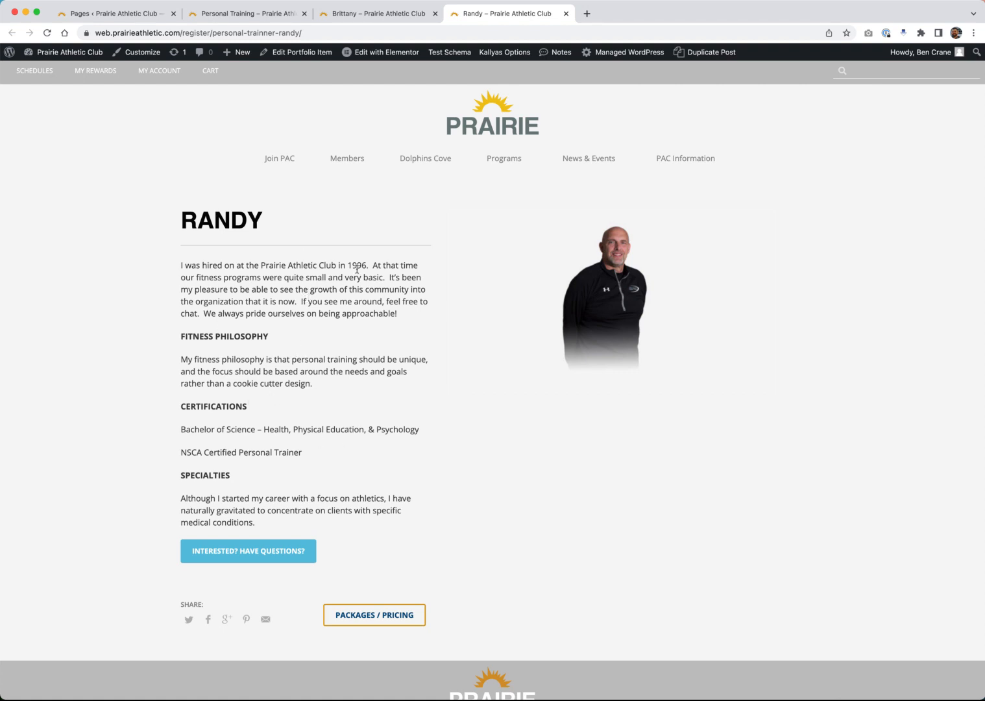
pyautogui.click(389, 14)
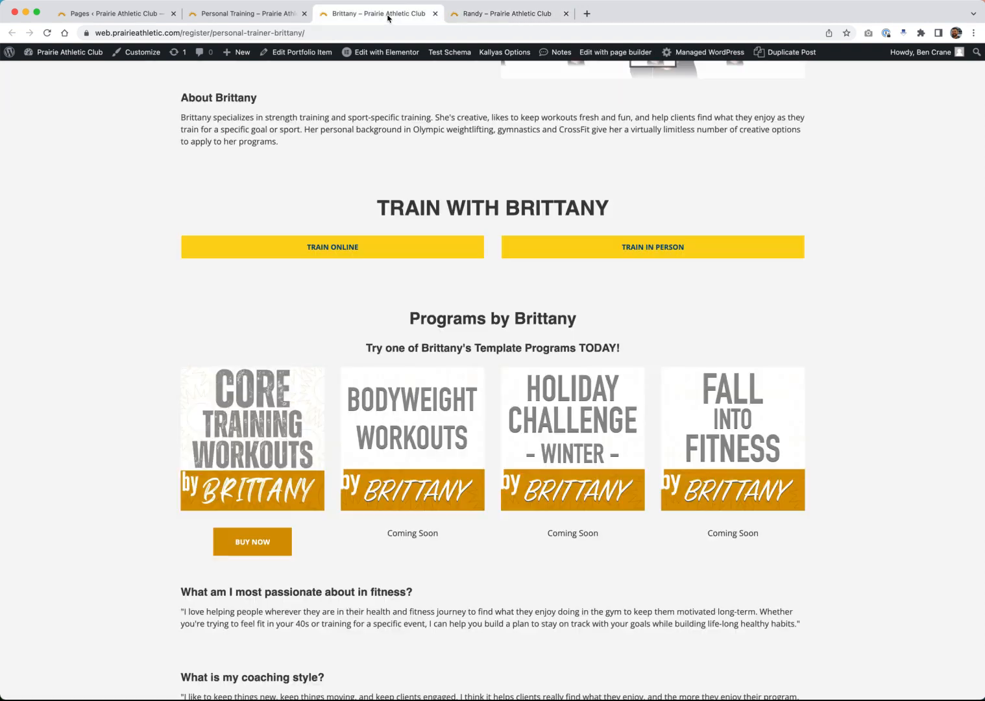
pyautogui.click(515, 16)
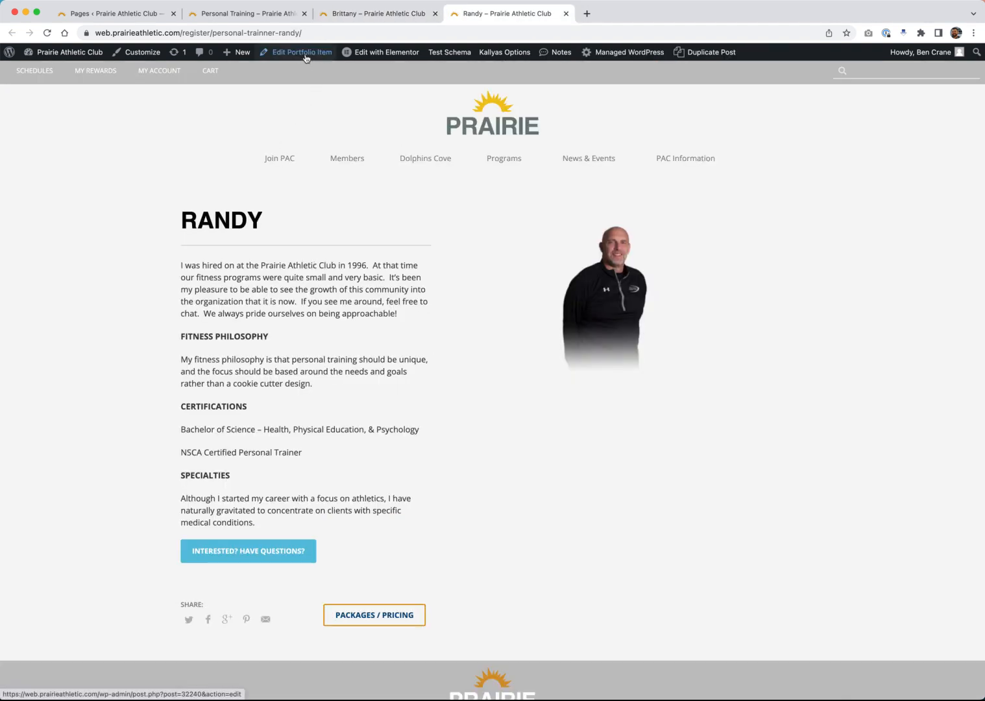
# Edit this trainer's portfolio item, remove it from A Temporary Category, and update the item.
pyautogui.scroll(-1, 306, 58)
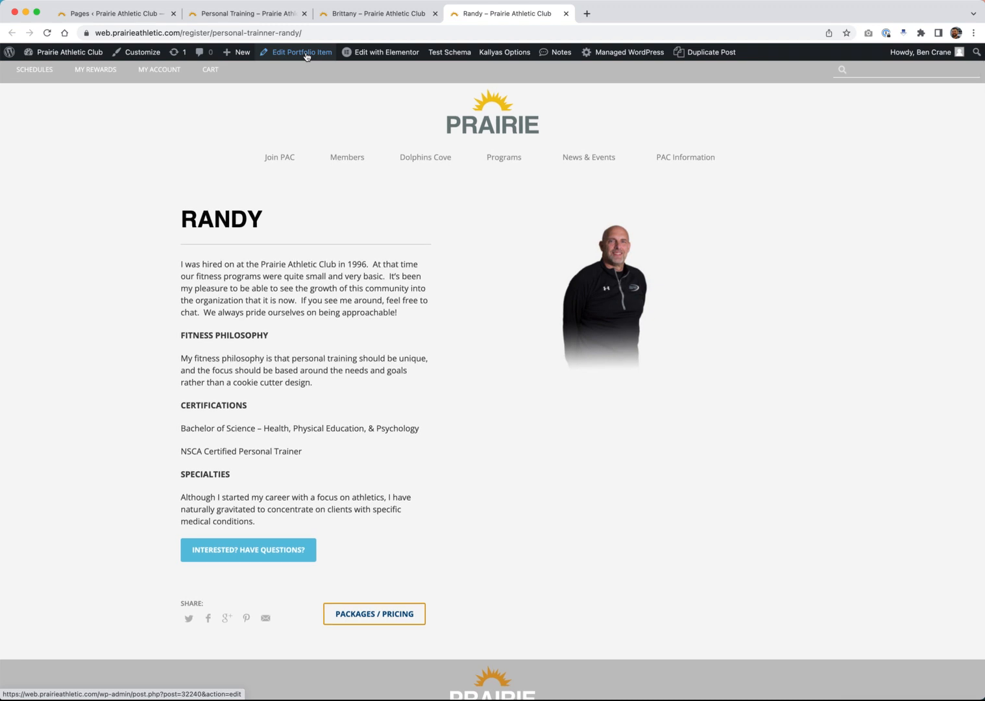
pyautogui.click(306, 56)
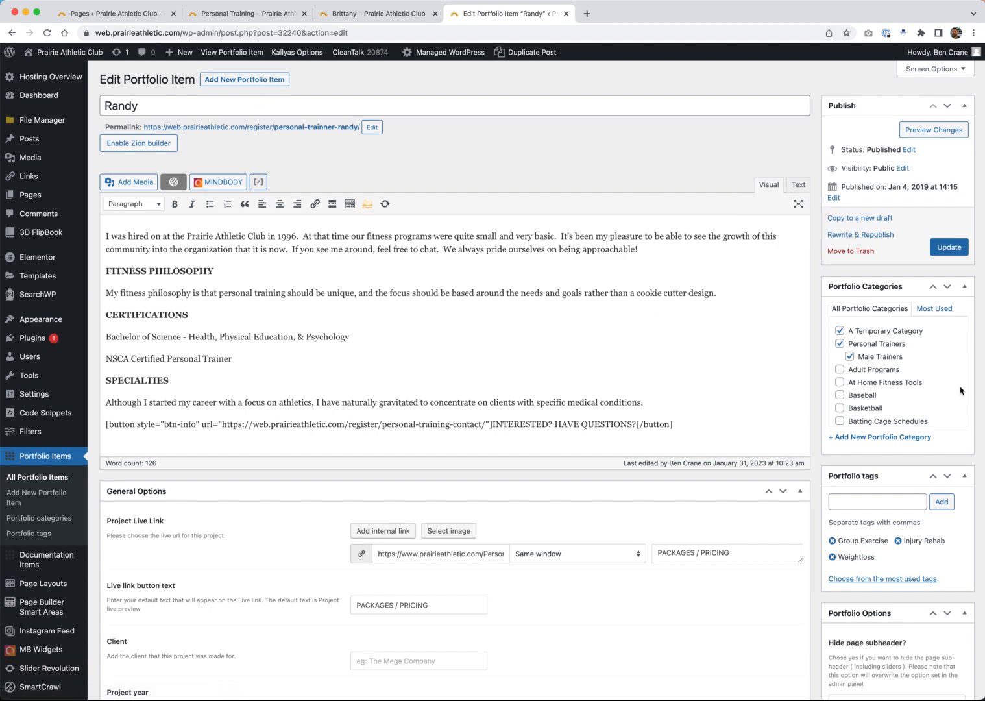
pyautogui.scroll(-4, 610, 401)
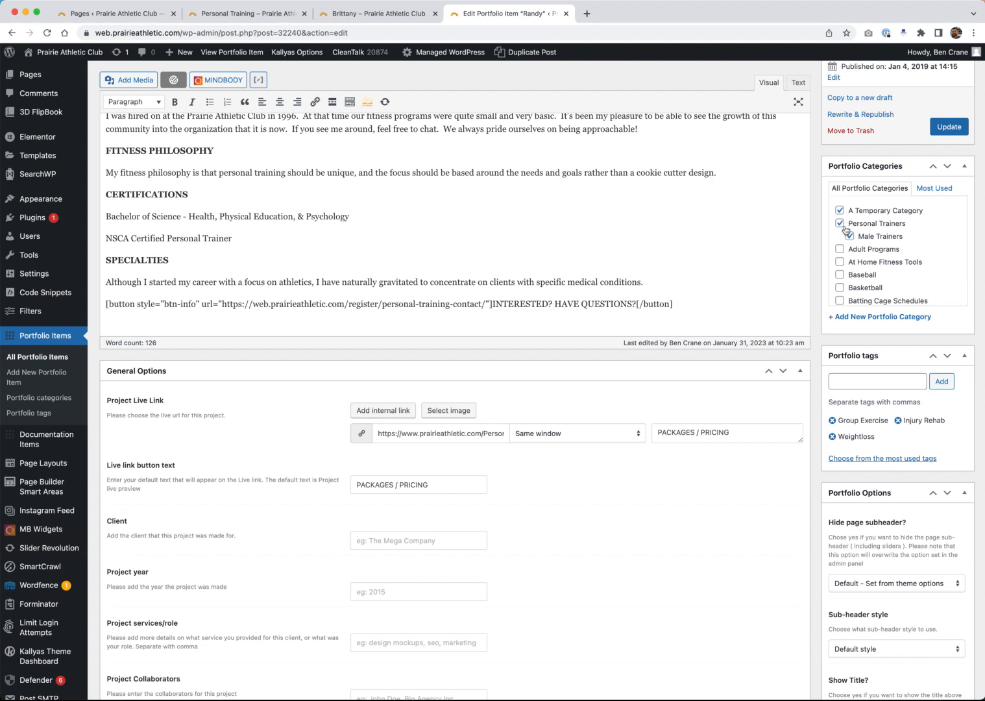
pyautogui.scroll(1, 843, 230)
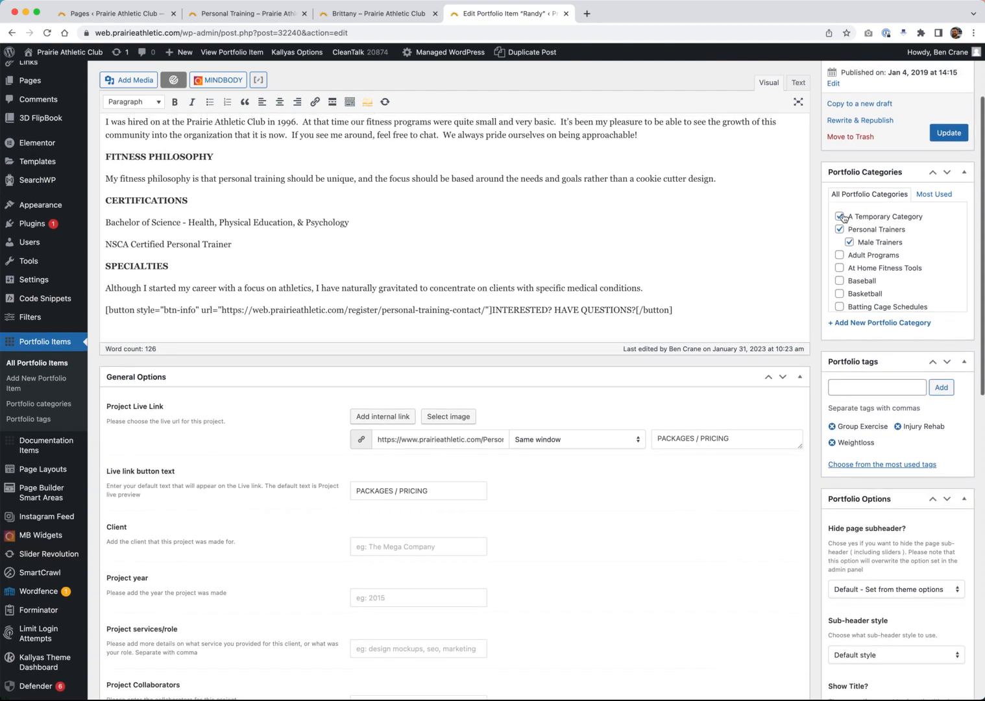
pyautogui.click(839, 221)
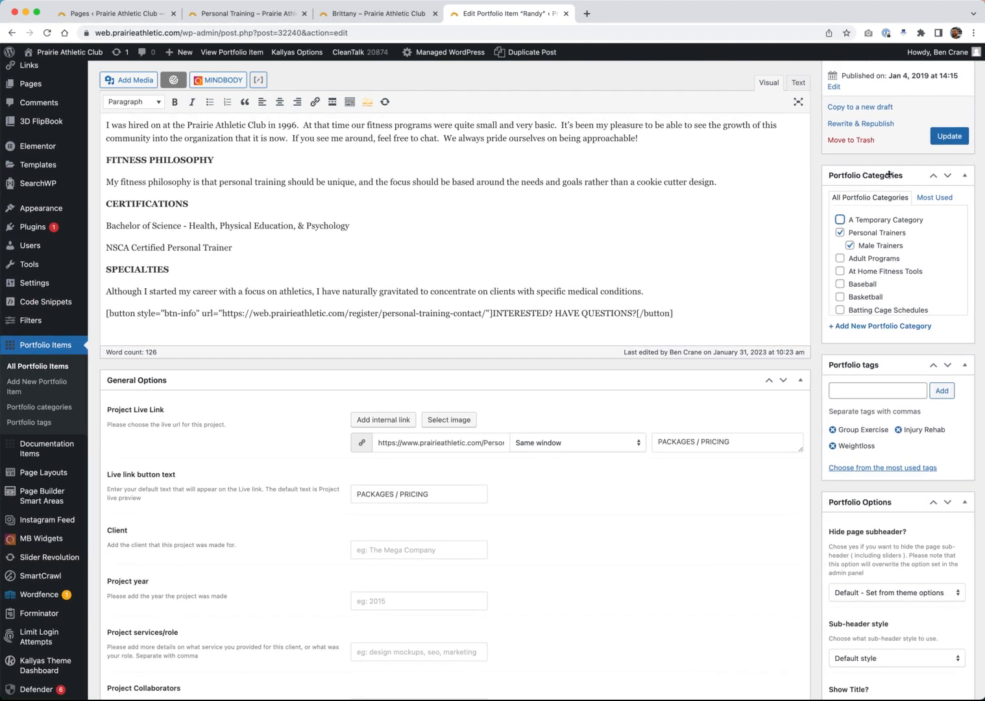
pyautogui.click(942, 141)
# Examine the portfolio item's categories, general options and the image in its Portfolio Item Media element.
pyautogui.scroll(-1, 866, 240)
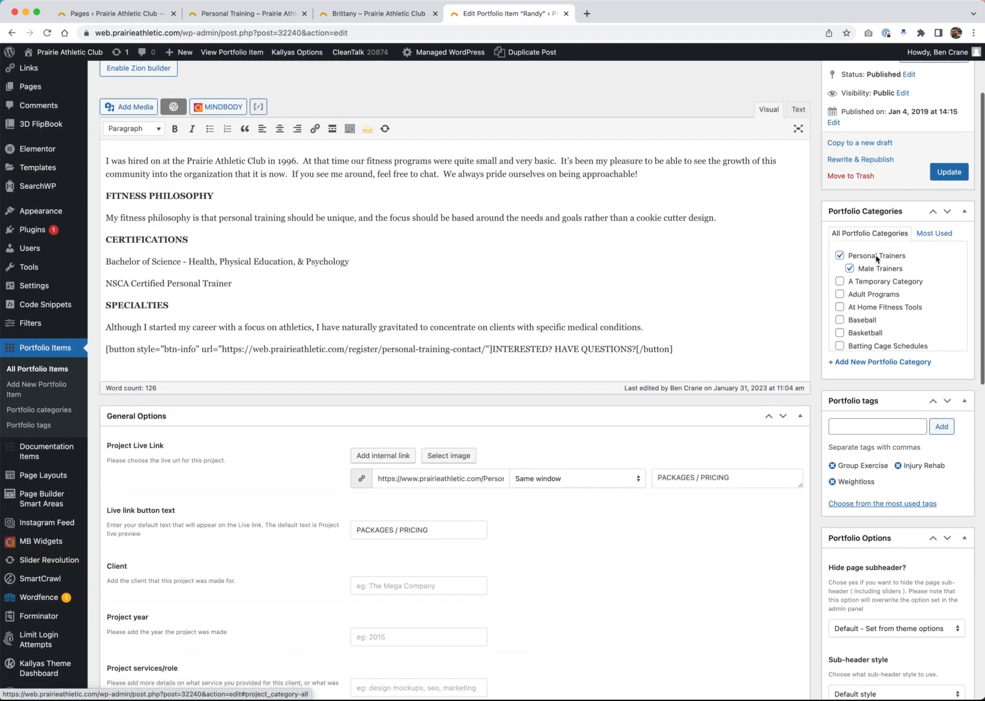
pyautogui.scroll(-5, 876, 279)
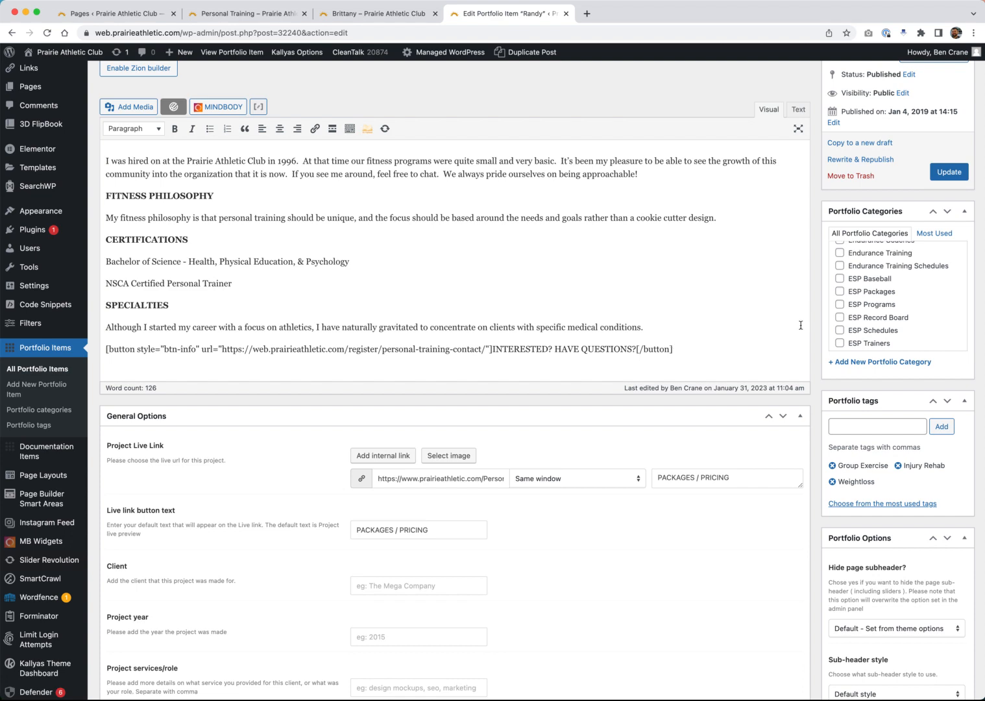
pyautogui.scroll(-5, 817, 476)
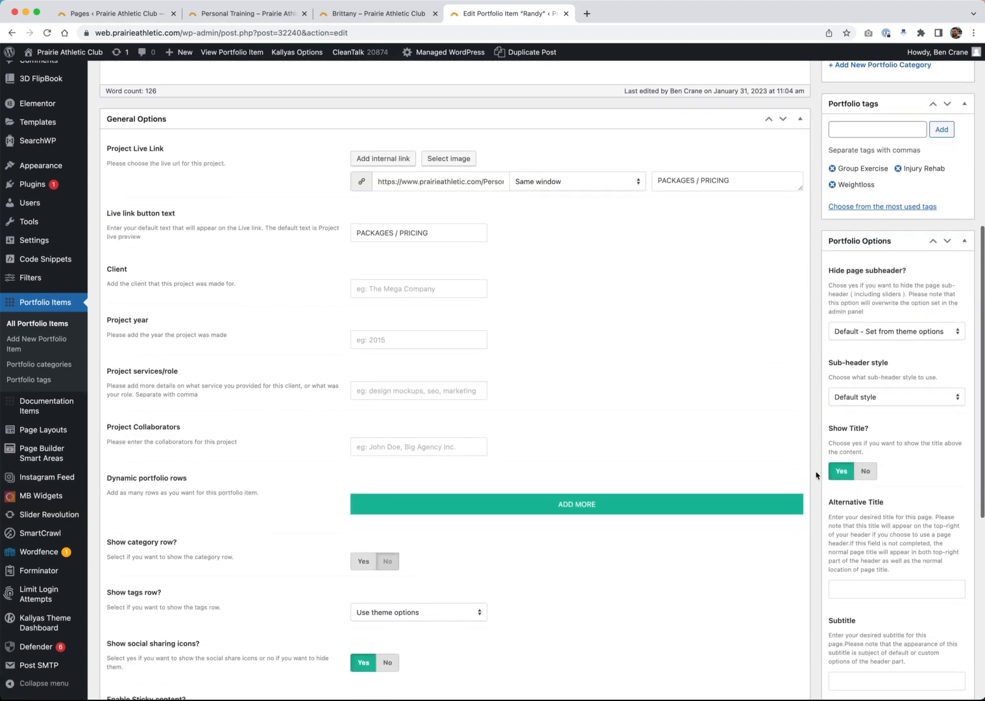
pyautogui.scroll(-5, 815, 476)
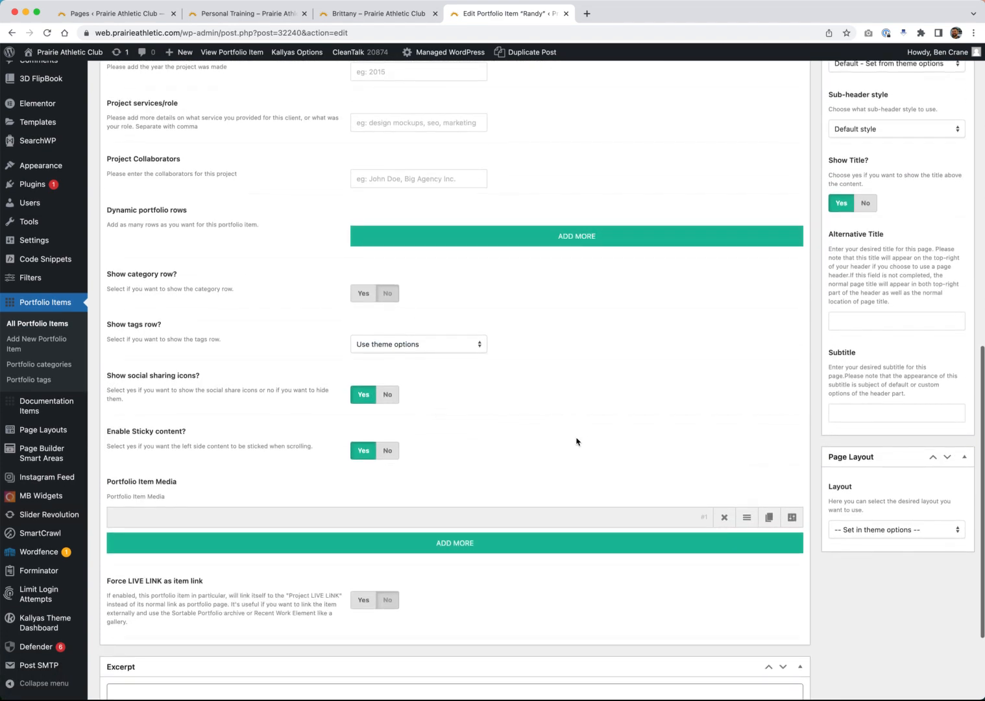
pyautogui.click(792, 517)
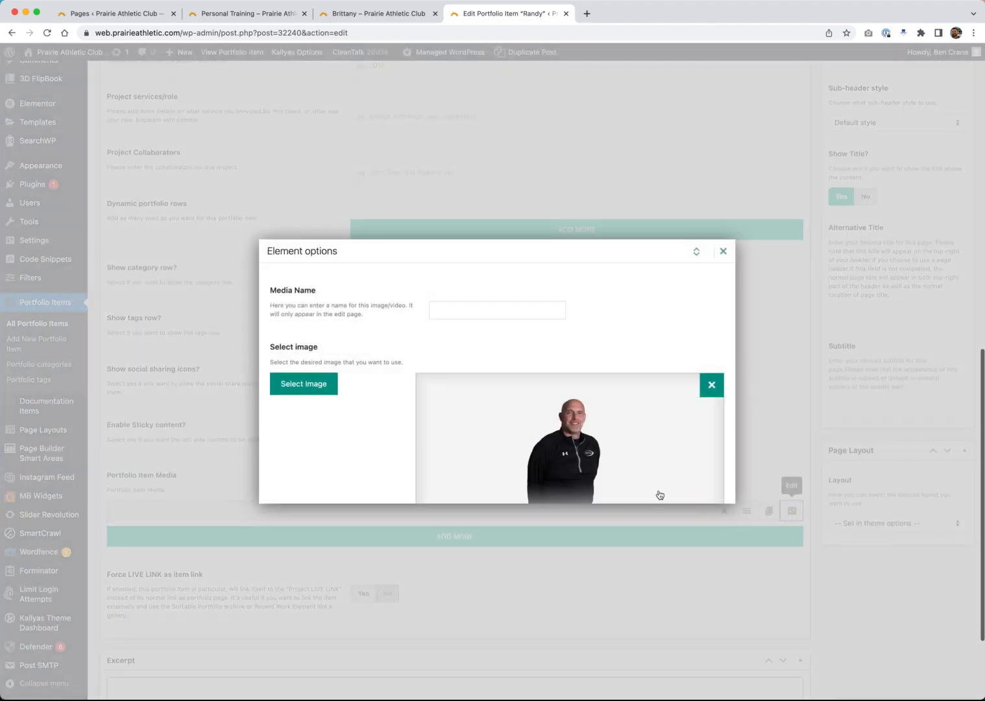
pyautogui.click(723, 251)
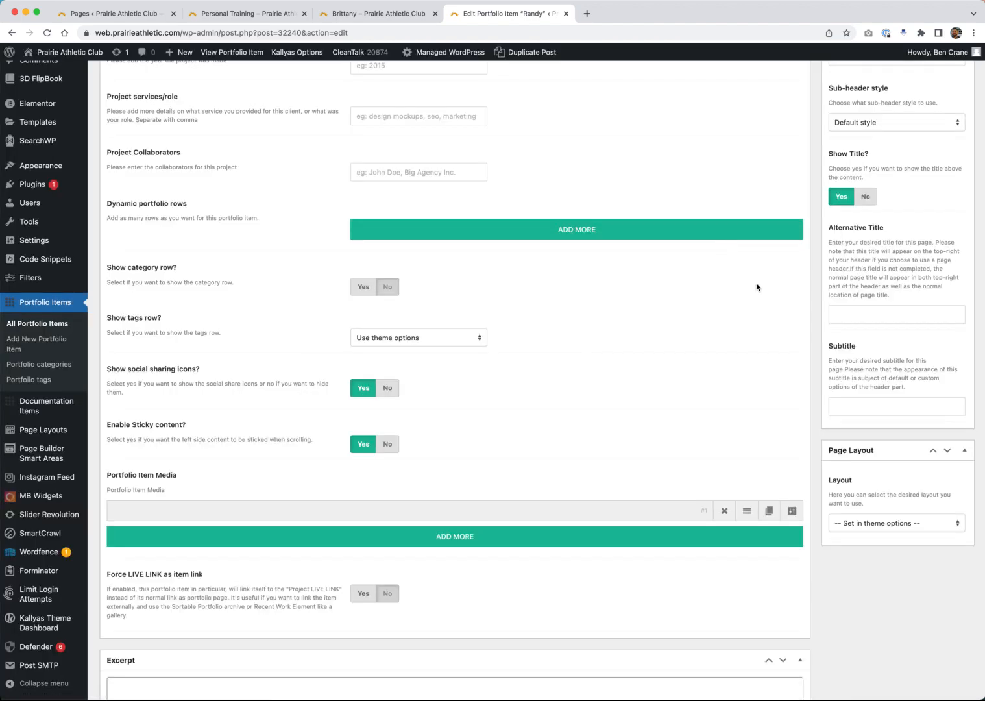
# Return to the portfolio item's publishing settings and update the item again.
pyautogui.scroll(15, 756, 287)
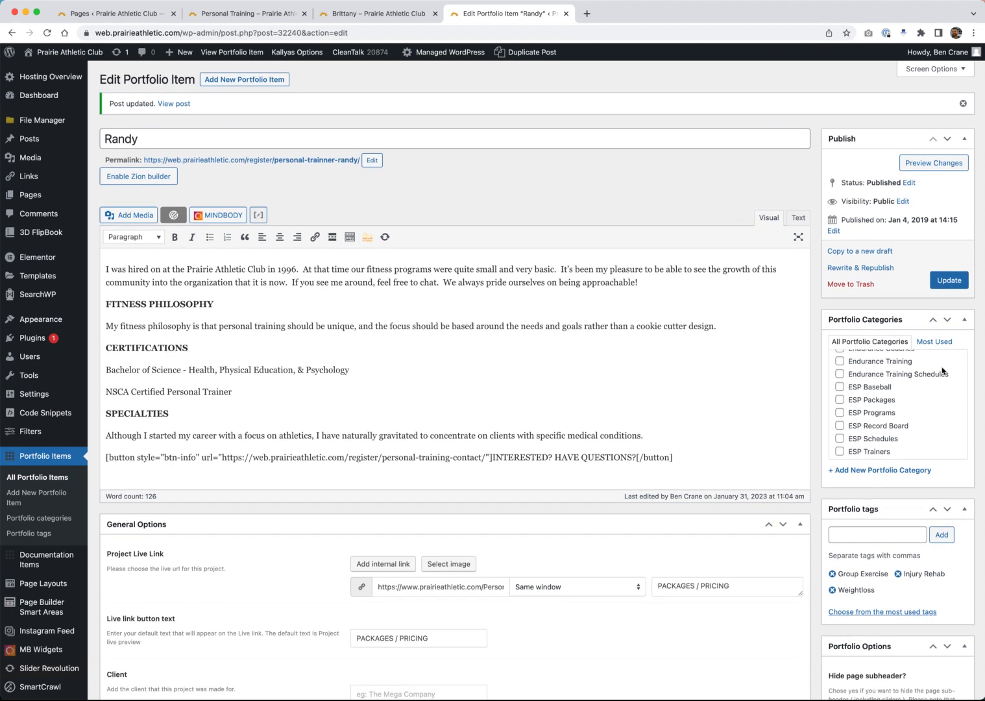
pyautogui.scroll(5, 926, 396)
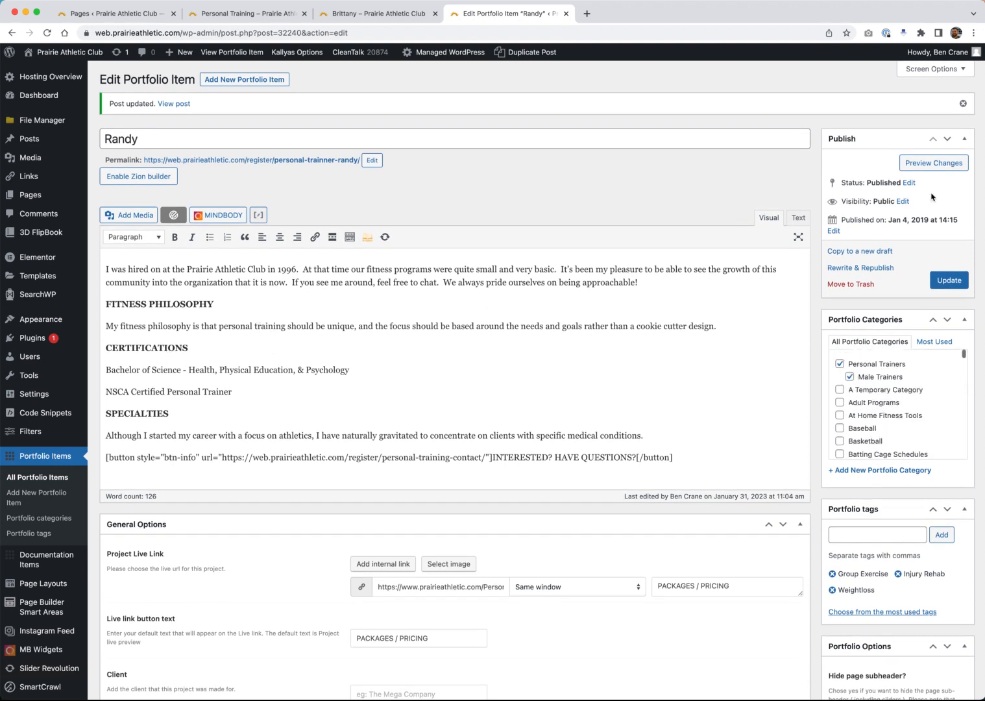
pyautogui.click(944, 281)
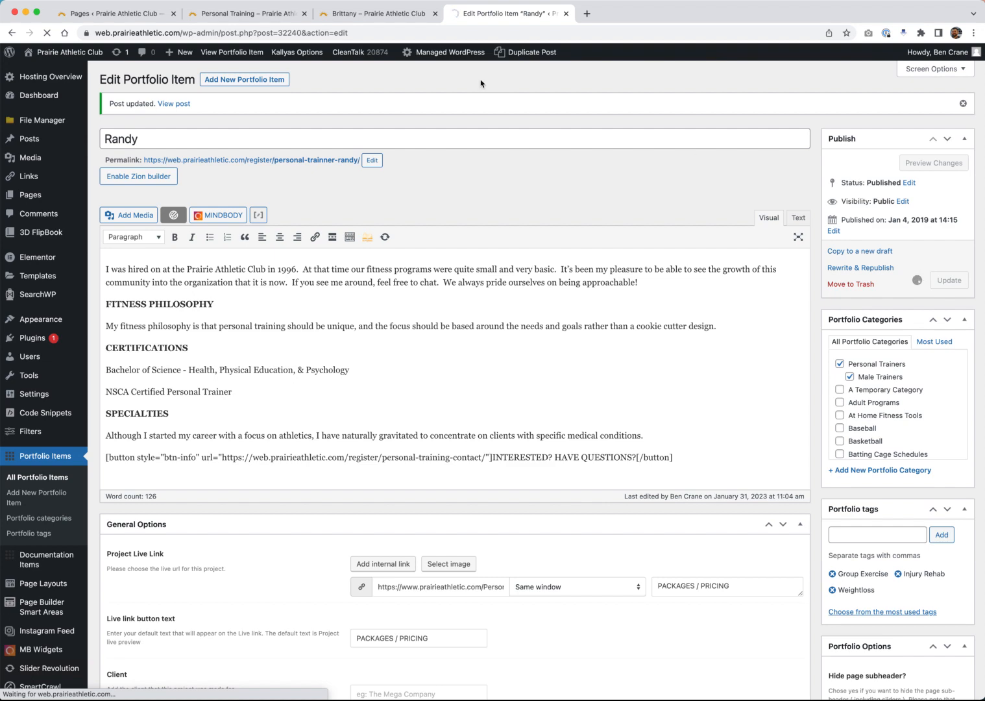
# Review the Personal Training director's profile page from its heading down to the training options and template programs.
pyautogui.click(378, 13)
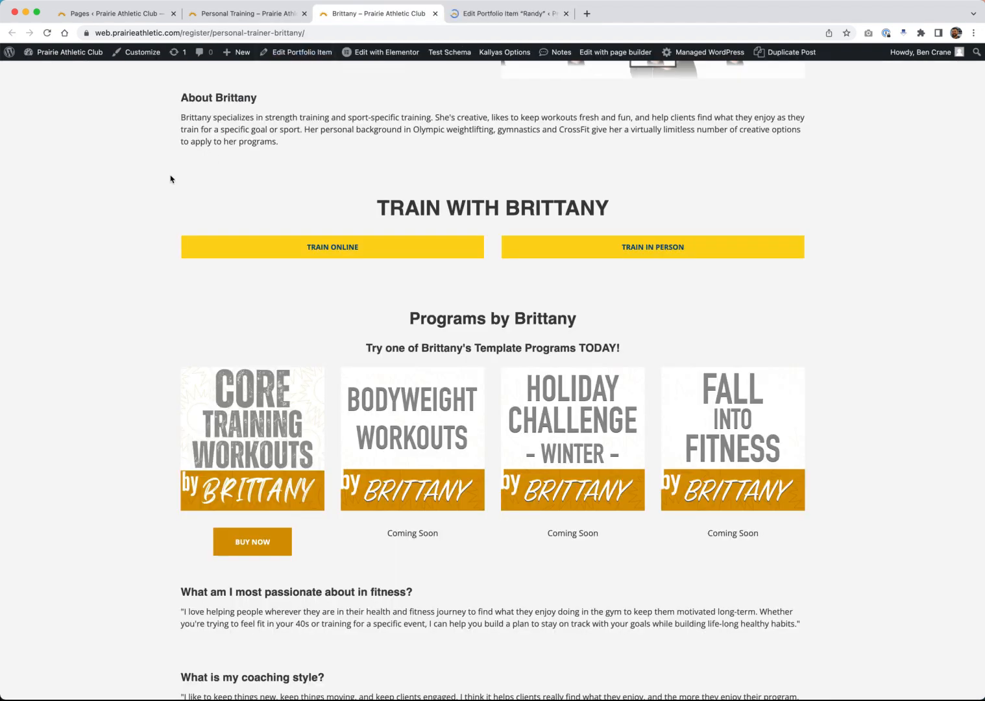
pyautogui.scroll(5, 171, 179)
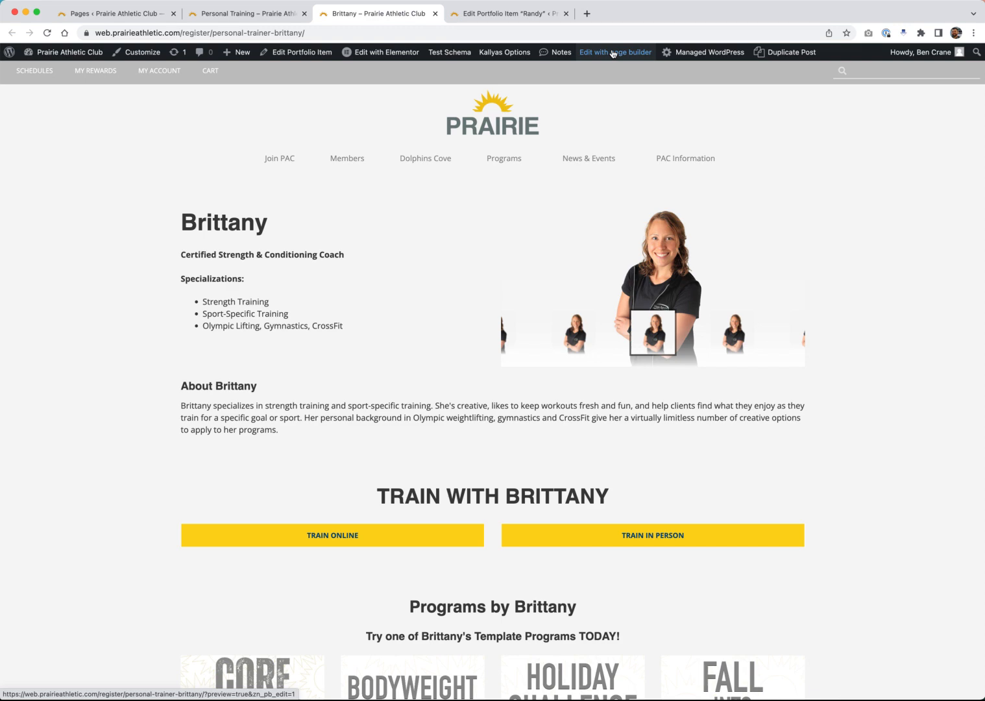
pyautogui.scroll(-5, 147, 316)
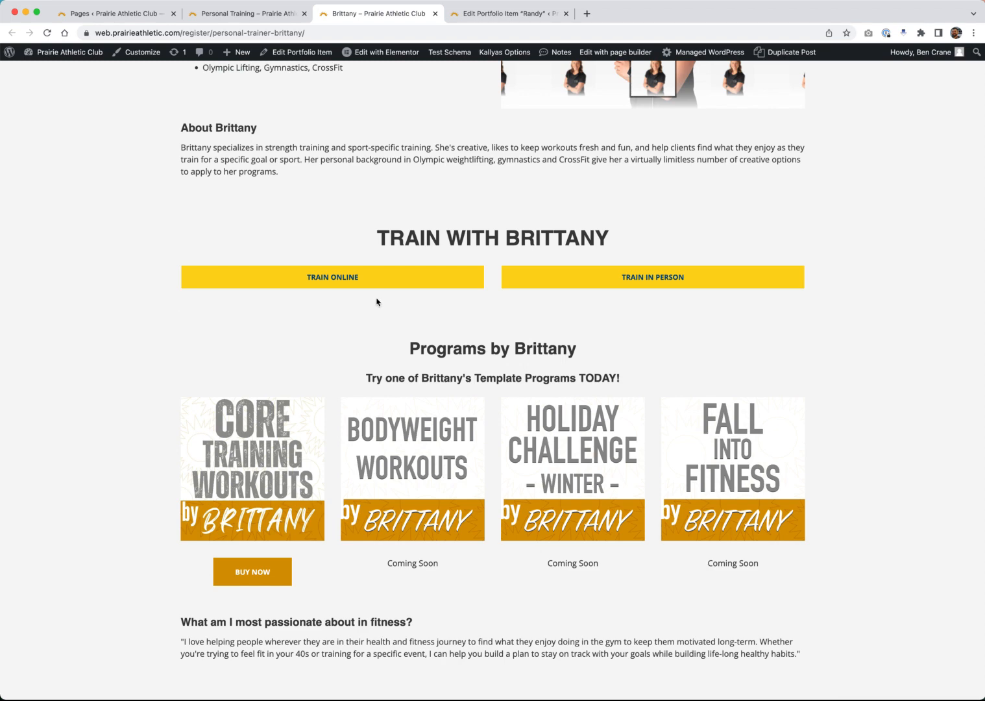
pyautogui.scroll(5, 376, 301)
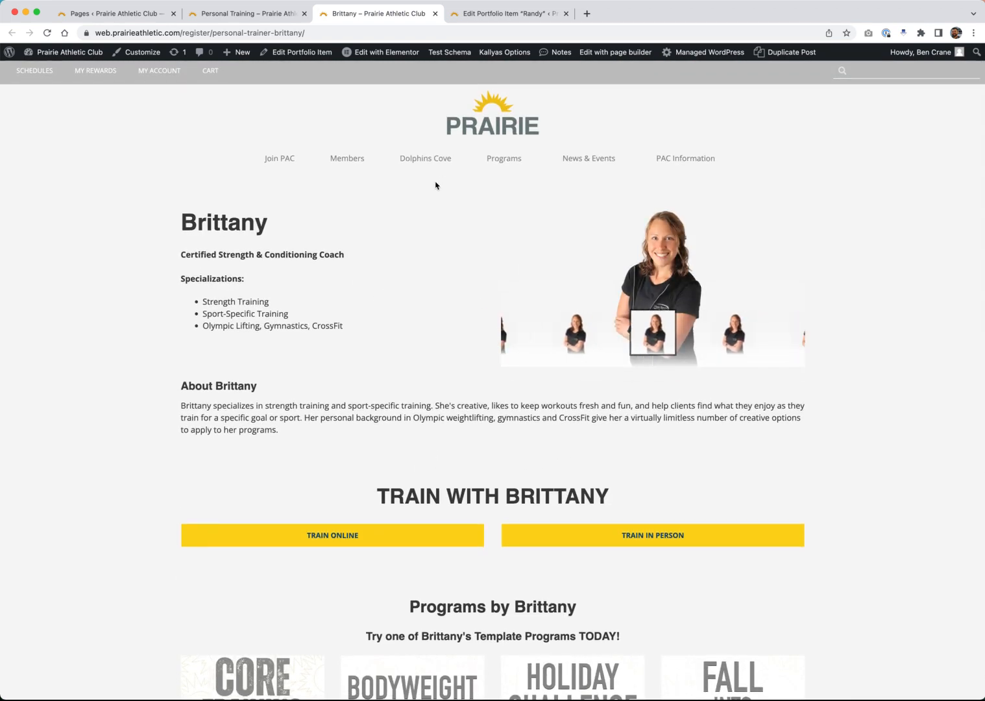
# Compare the Personal Training director's short description on the Personal Training page with the About paragraph on the director's profile page.
pyautogui.click(234, 15)
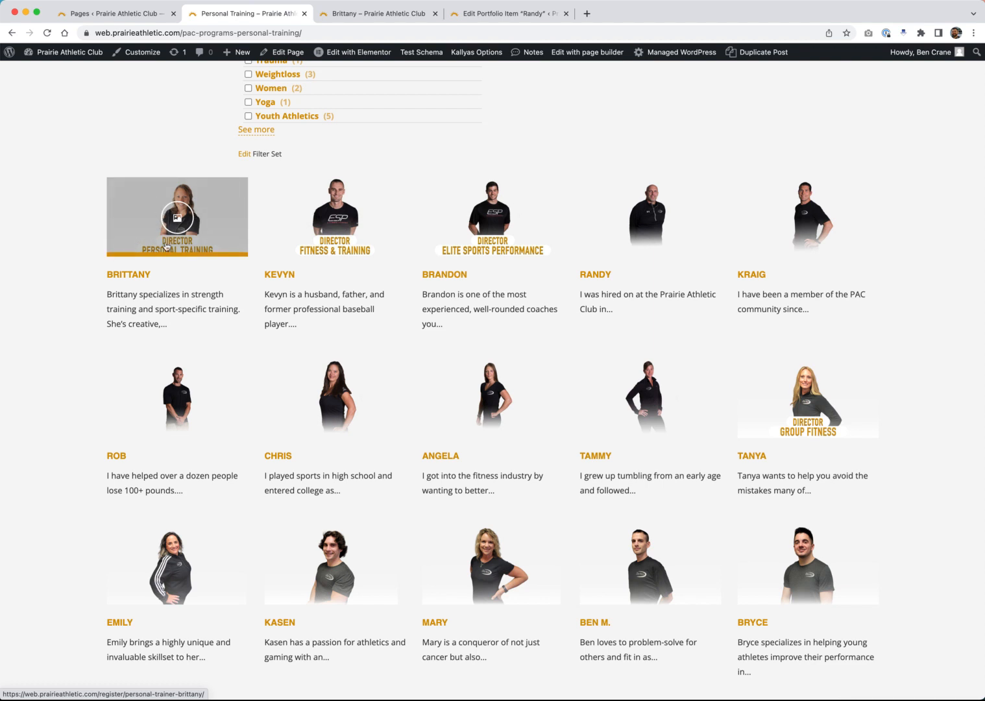
pyautogui.scroll(1, 140, 273)
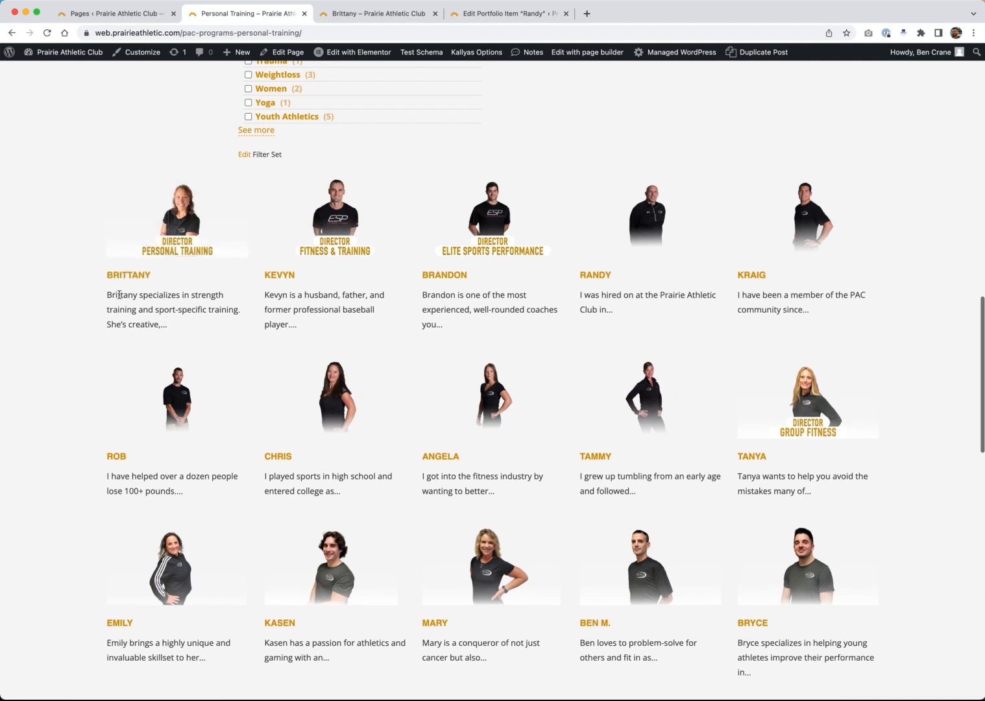
pyautogui.moveTo(111, 295); pyautogui.dragTo(171, 323)
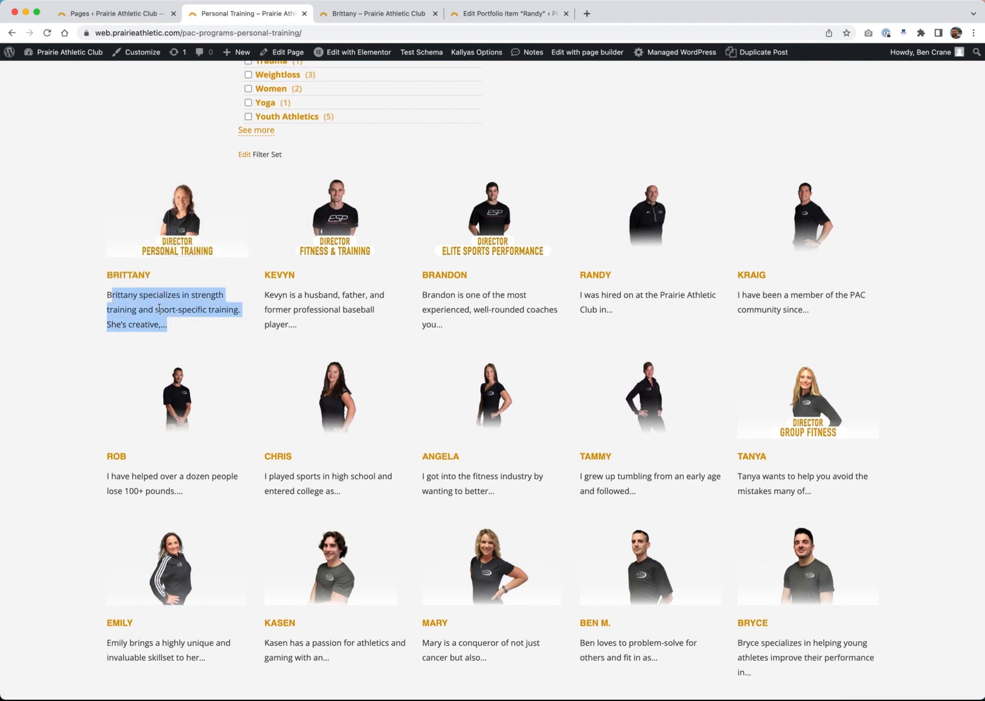
pyautogui.click(159, 308)
pyautogui.click(362, 14)
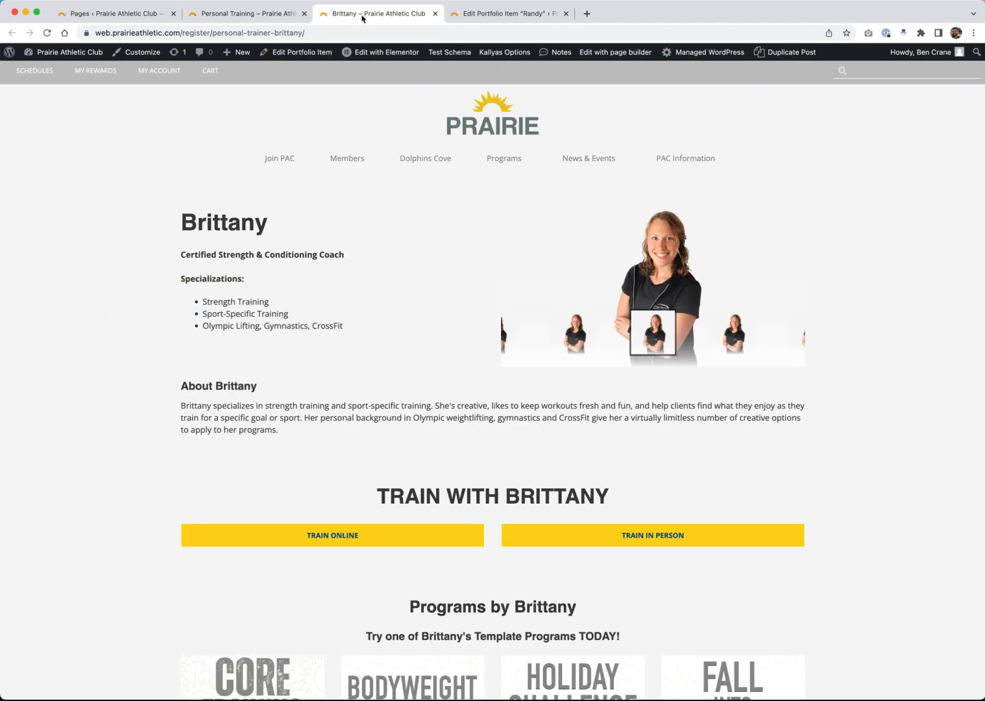
pyautogui.click(258, 15)
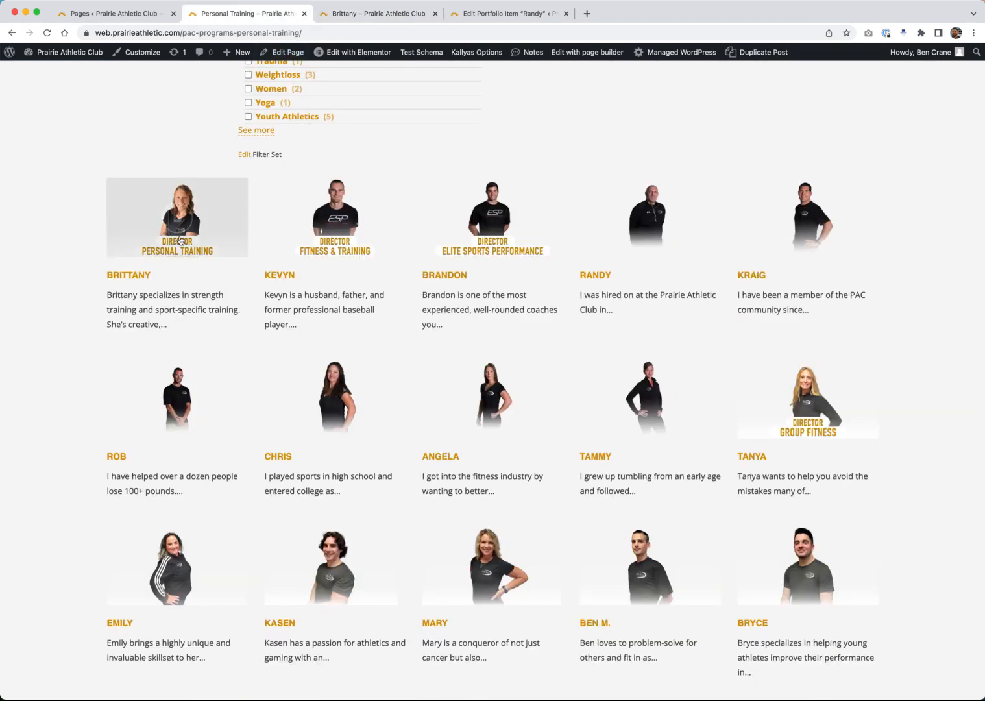
pyautogui.moveTo(128, 295); pyautogui.dragTo(148, 309)
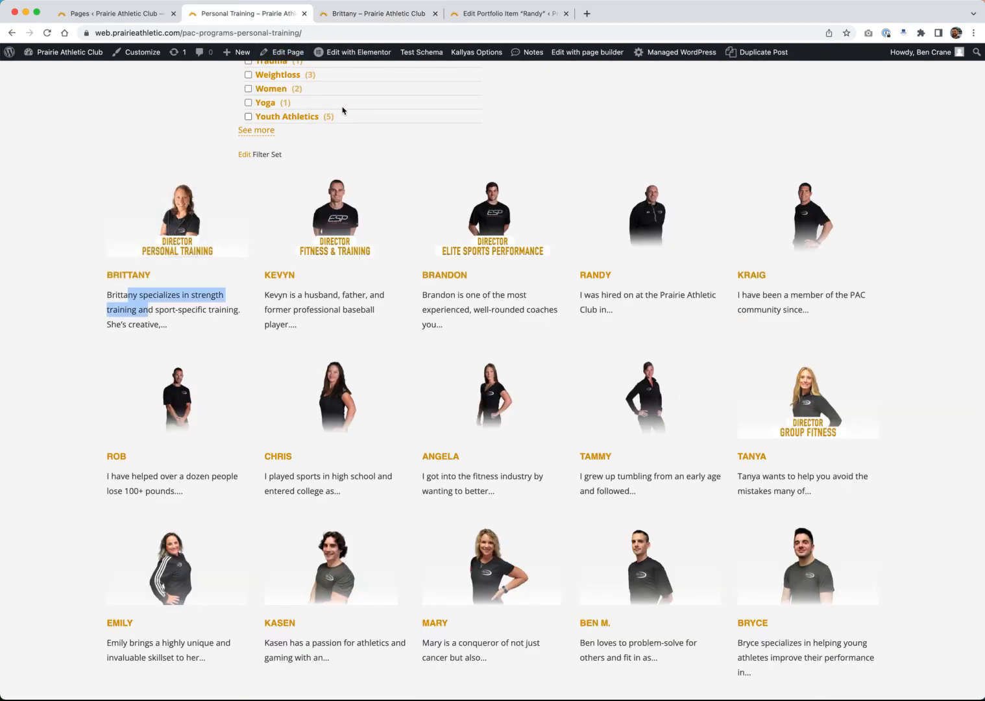
pyautogui.click(385, 8)
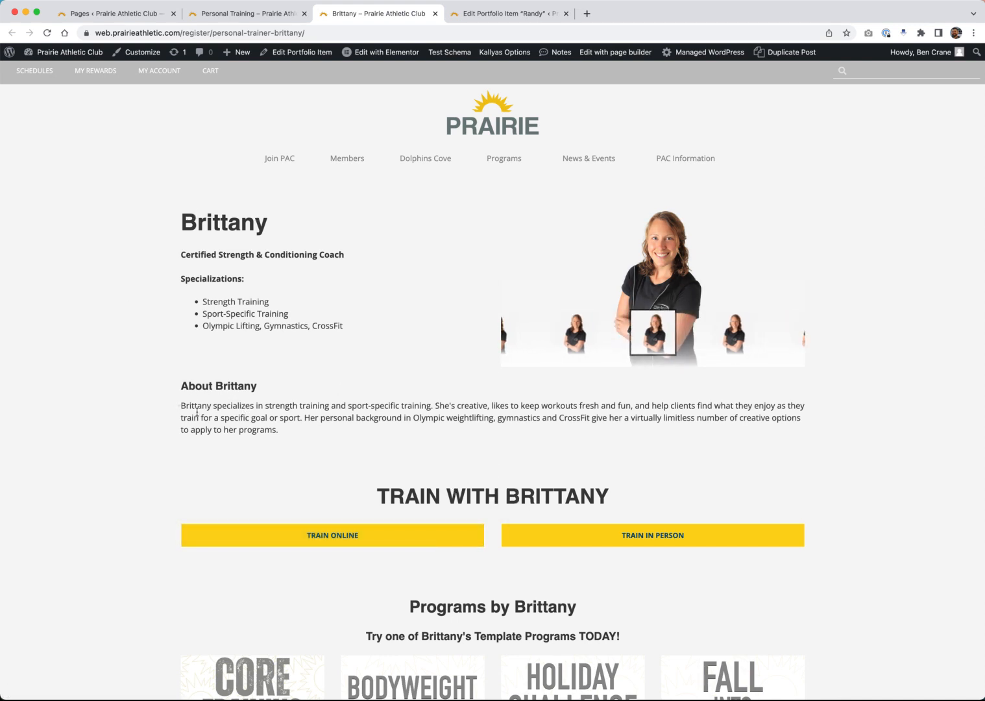
# Open the Personal Training director's portfolio item for editing, highlight its description paragraph, and compare it with the excerpt on the Personal Training page.
pyautogui.click(301, 54)
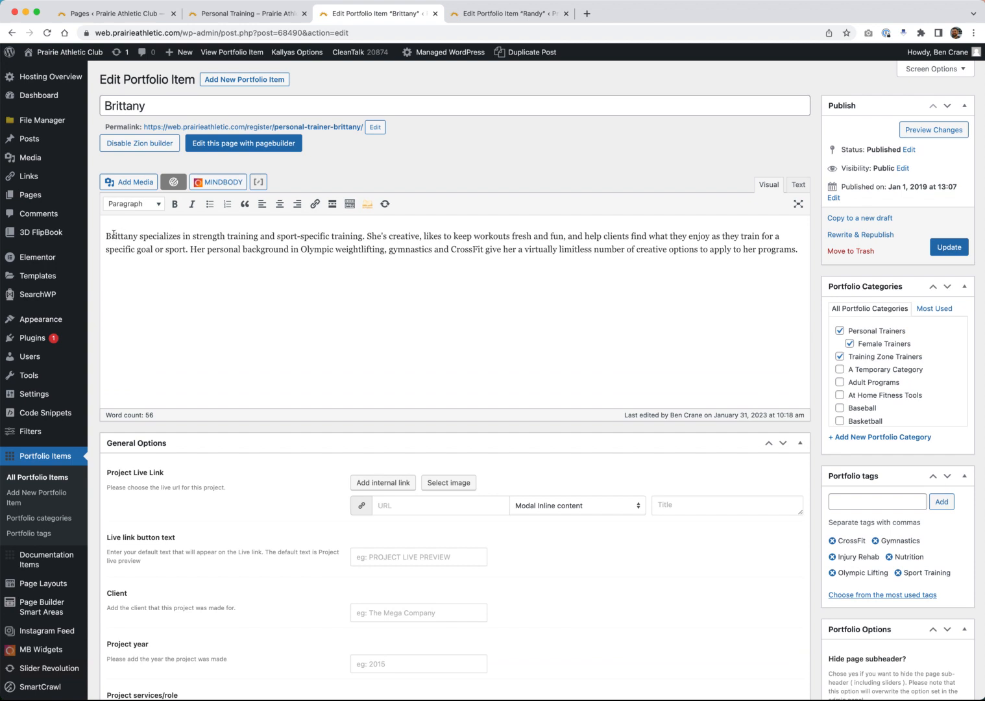
pyautogui.moveTo(110, 234); pyautogui.dragTo(788, 258)
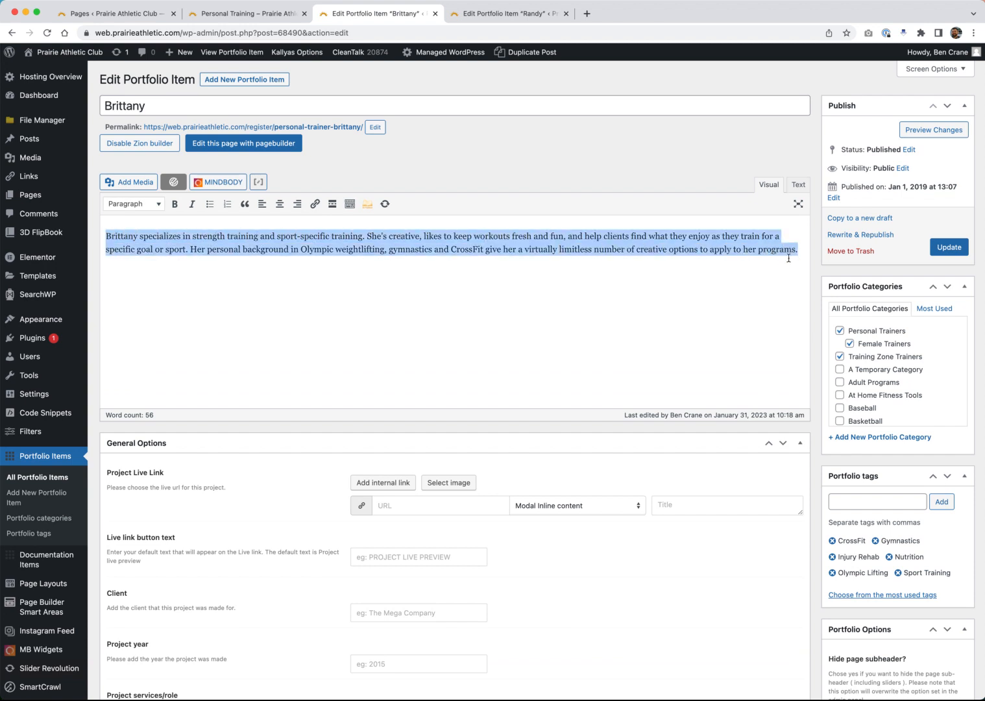
pyautogui.click(243, 19)
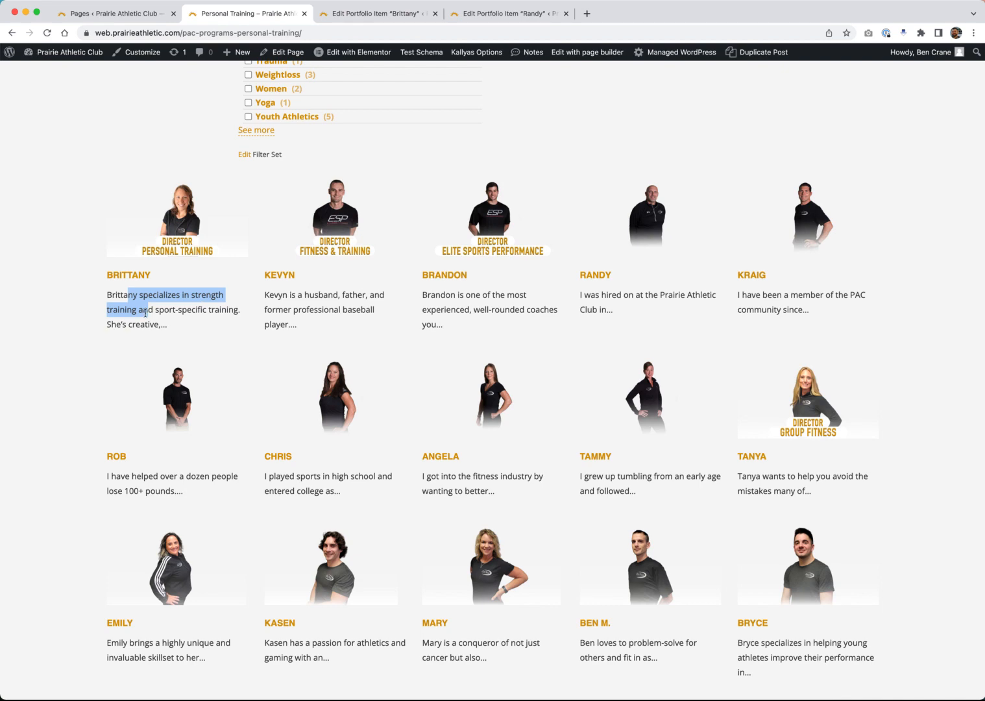
# Compare the three directors' excerpts in the trainer listing with the description text in the Personal Training director's portfolio item.
pyautogui.moveTo(110, 296); pyautogui.dragTo(162, 320)
pyautogui.moveTo(268, 292); pyautogui.dragTo(342, 320)
pyautogui.moveTo(430, 297); pyautogui.dragTo(462, 314)
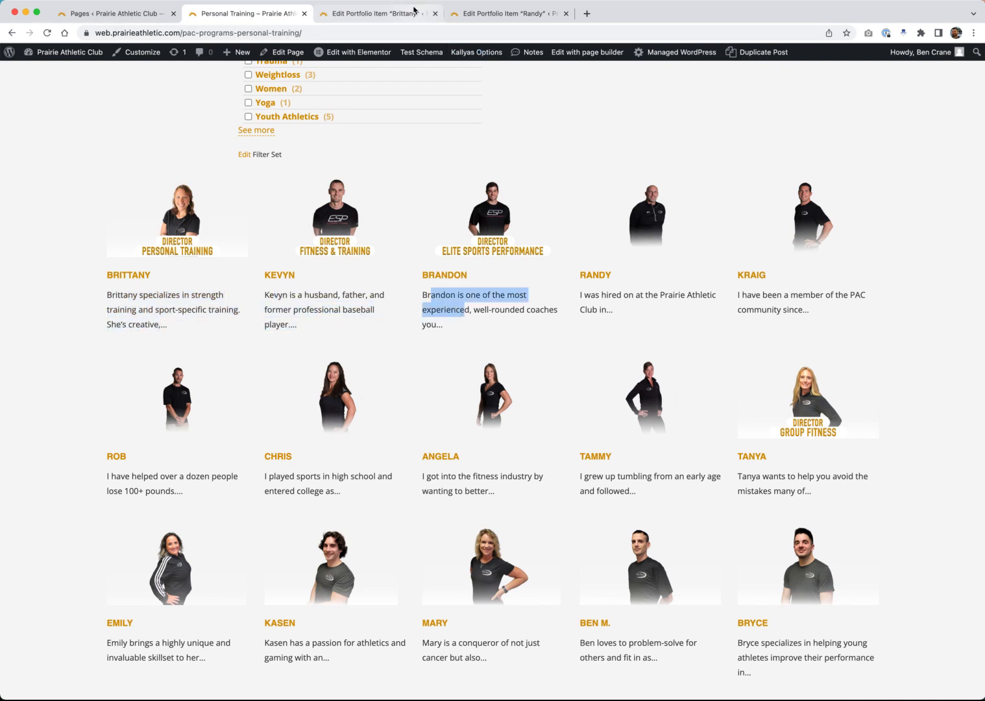
pyautogui.click(380, 13)
pyautogui.click(311, 259)
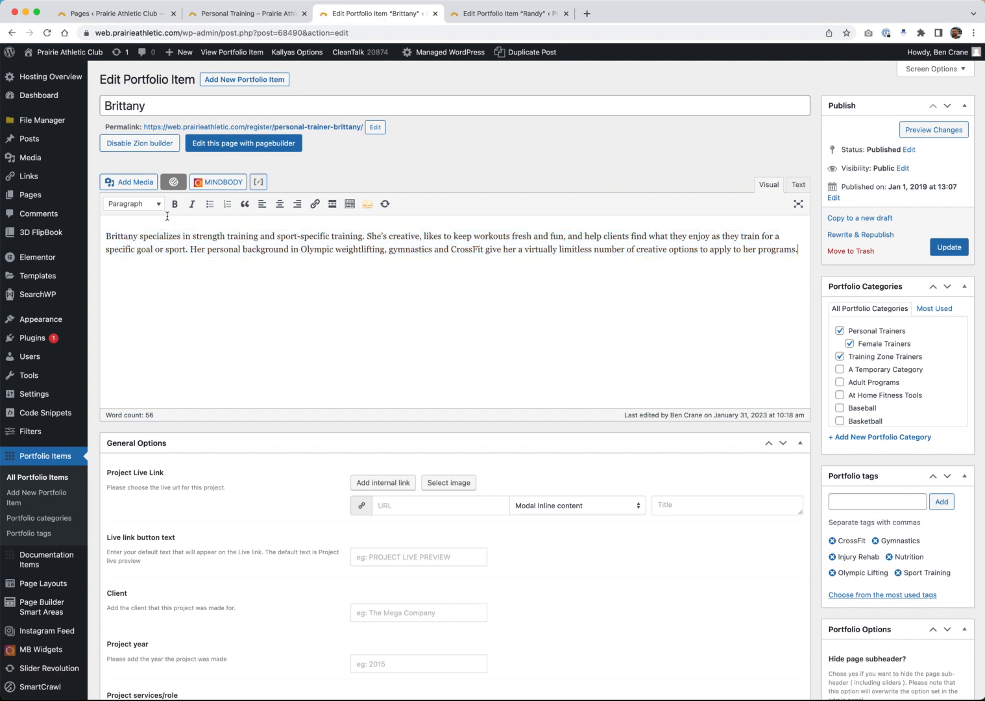
pyautogui.moveTo(142, 236); pyautogui.dragTo(807, 275)
pyautogui.click(776, 271)
# Inspect the image in the item's Portfolio Item Media, compare it with the director's listing thumbnail, and close the element options.
pyautogui.scroll(-10, 723, 286)
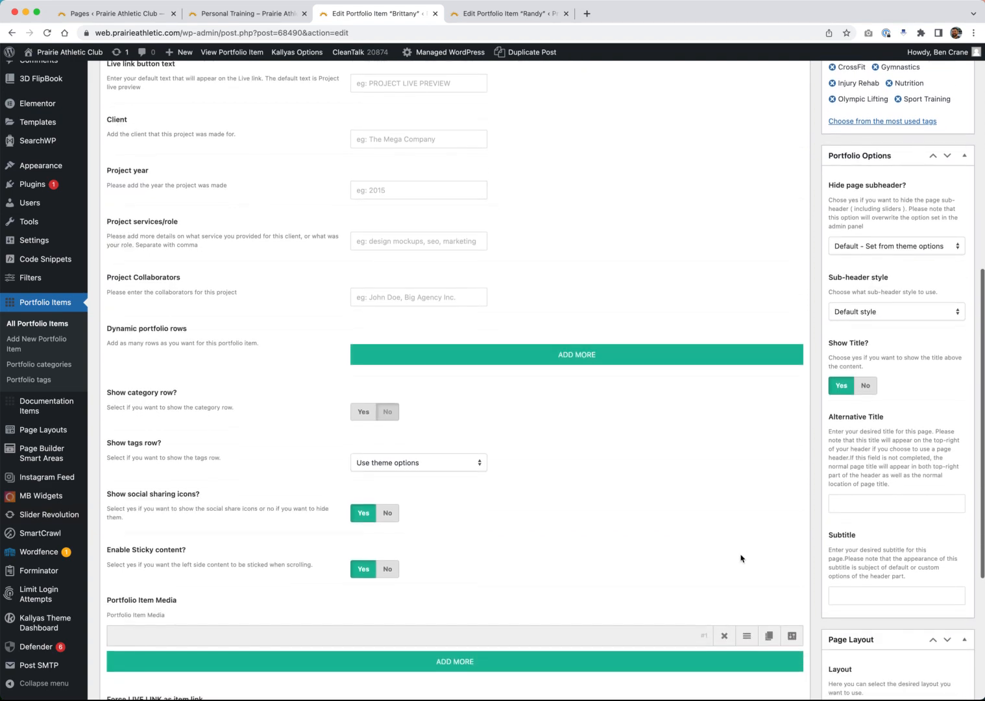
pyautogui.click(792, 583)
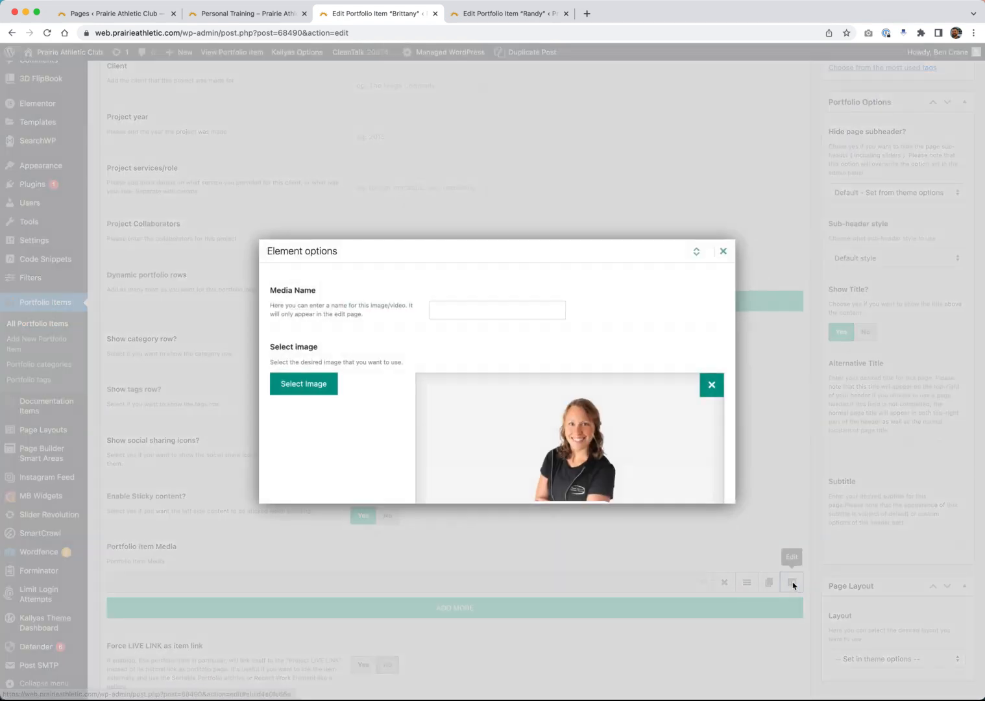
pyautogui.click(266, 13)
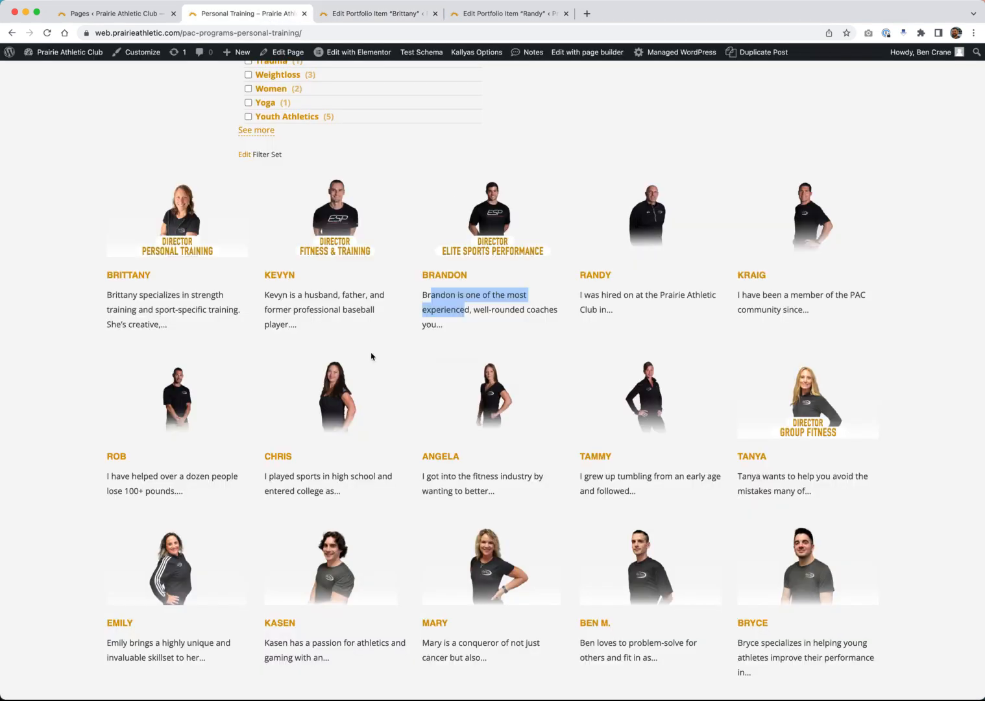
pyautogui.click(367, 14)
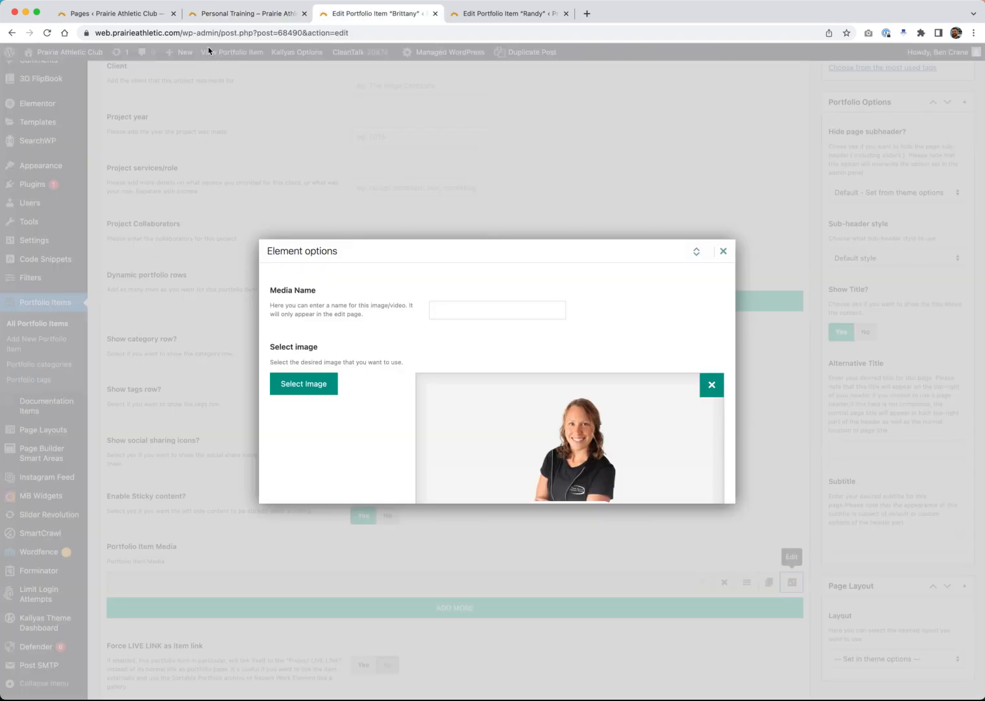
pyautogui.scroll(-3, 650, 454)
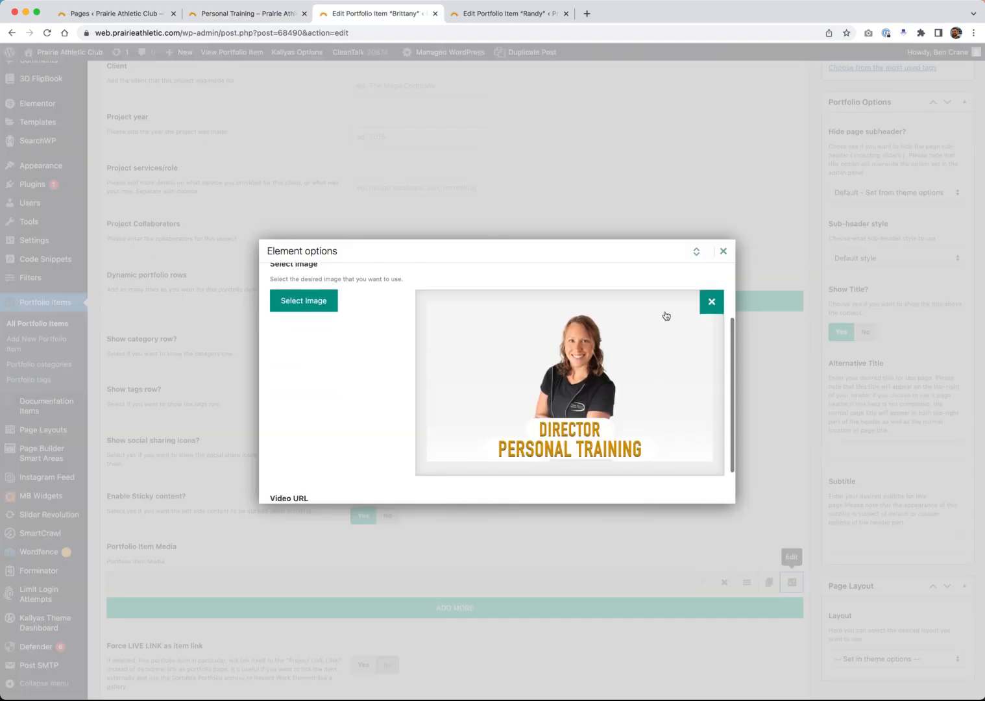
pyautogui.click(723, 251)
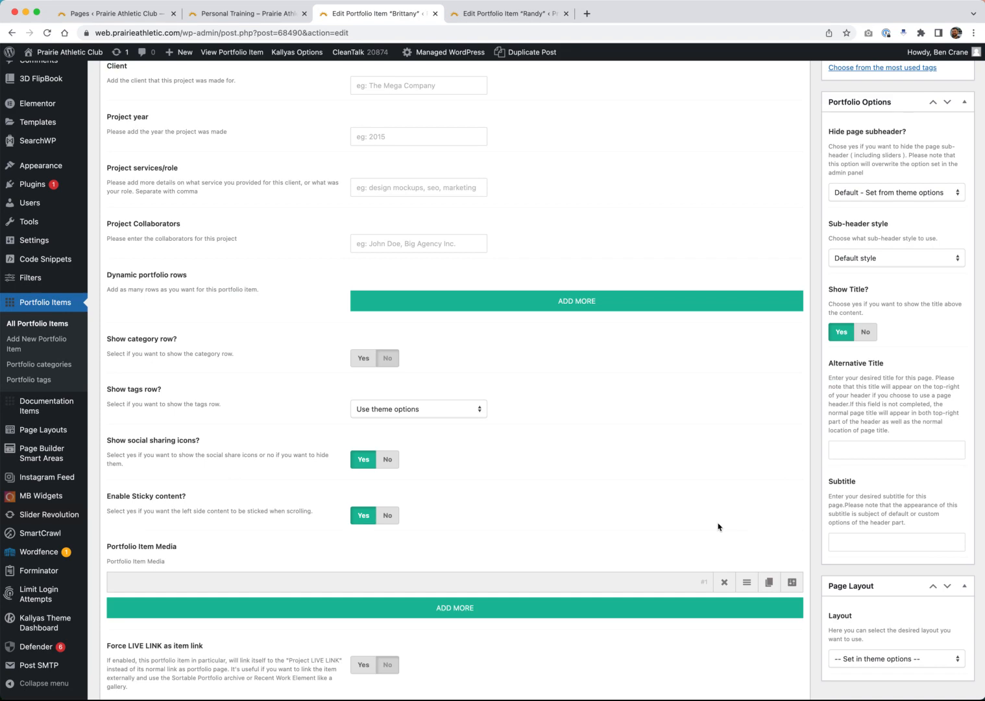
# Highlight the portfolio item's description paragraph and check it again against the director's excerpt in the trainer listing.
pyautogui.scroll(5, 698, 436)
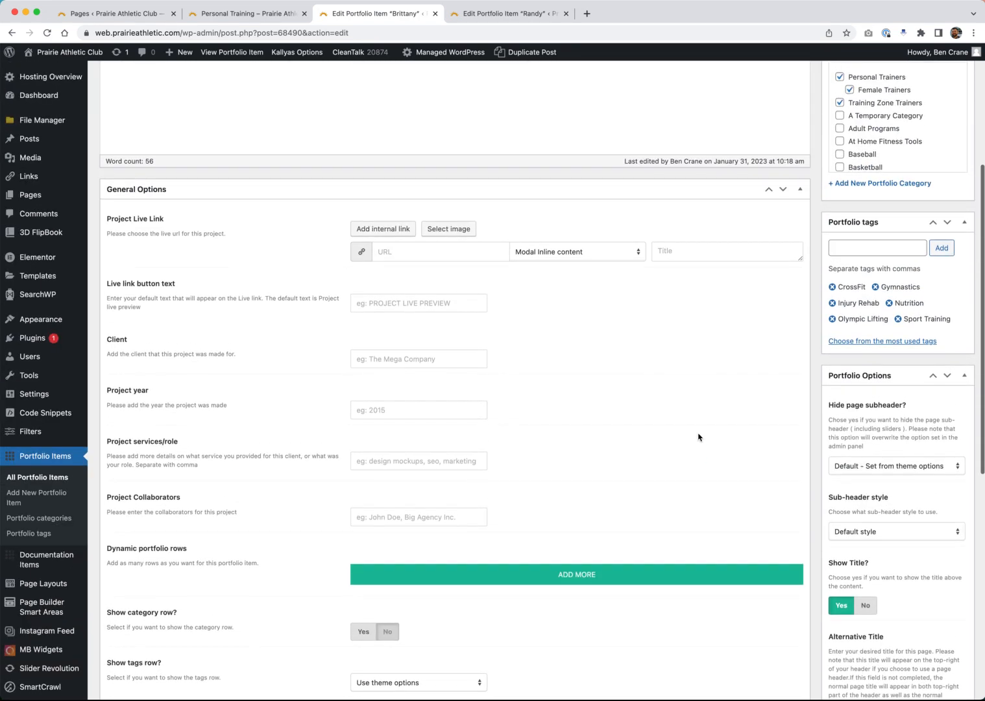
pyautogui.scroll(4, 698, 437)
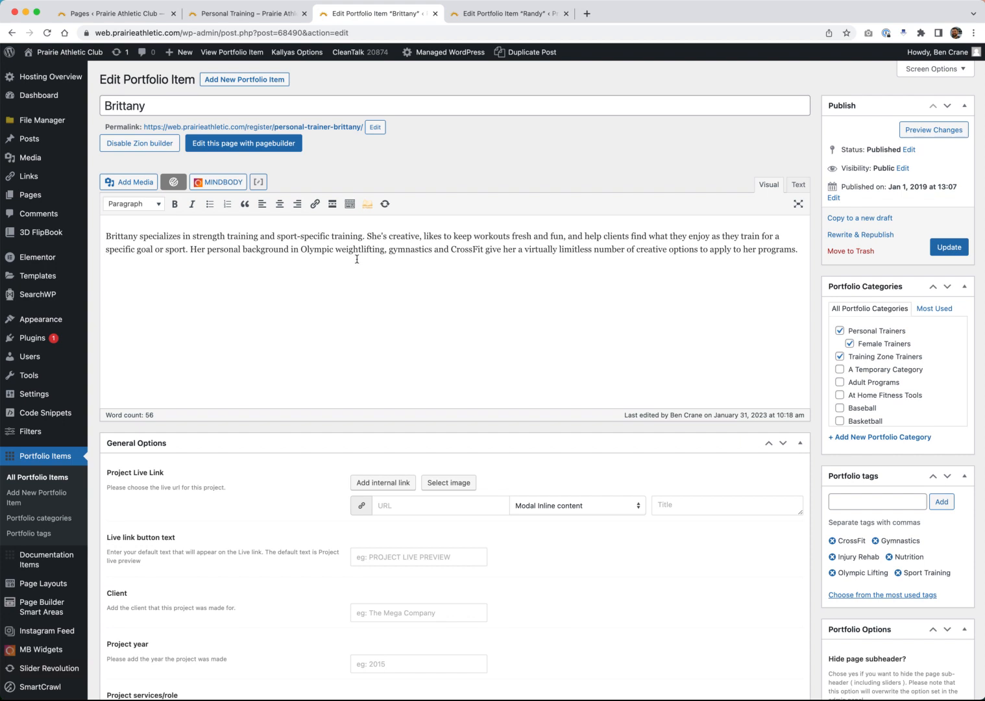
pyautogui.moveTo(133, 238); pyautogui.dragTo(264, 273)
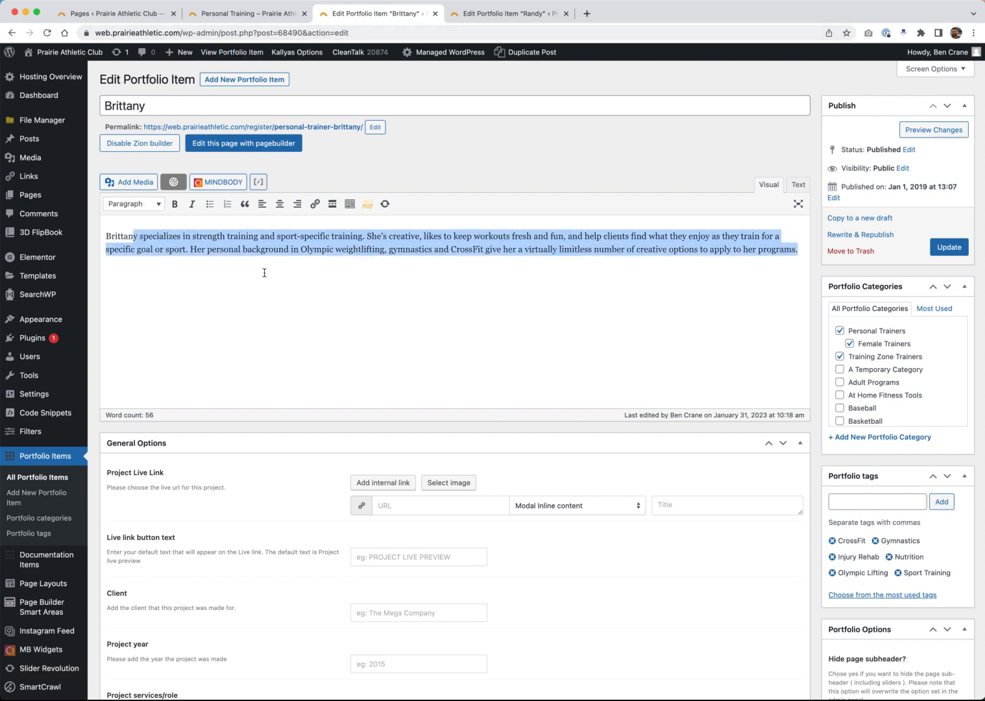
pyautogui.click(240, 14)
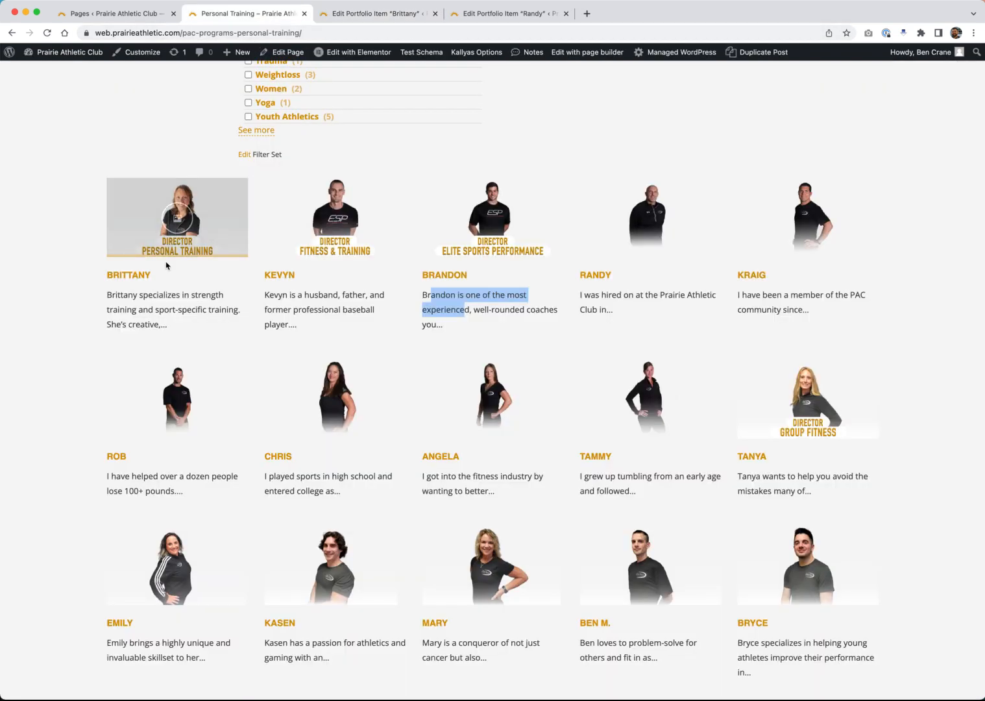
pyautogui.click(346, 16)
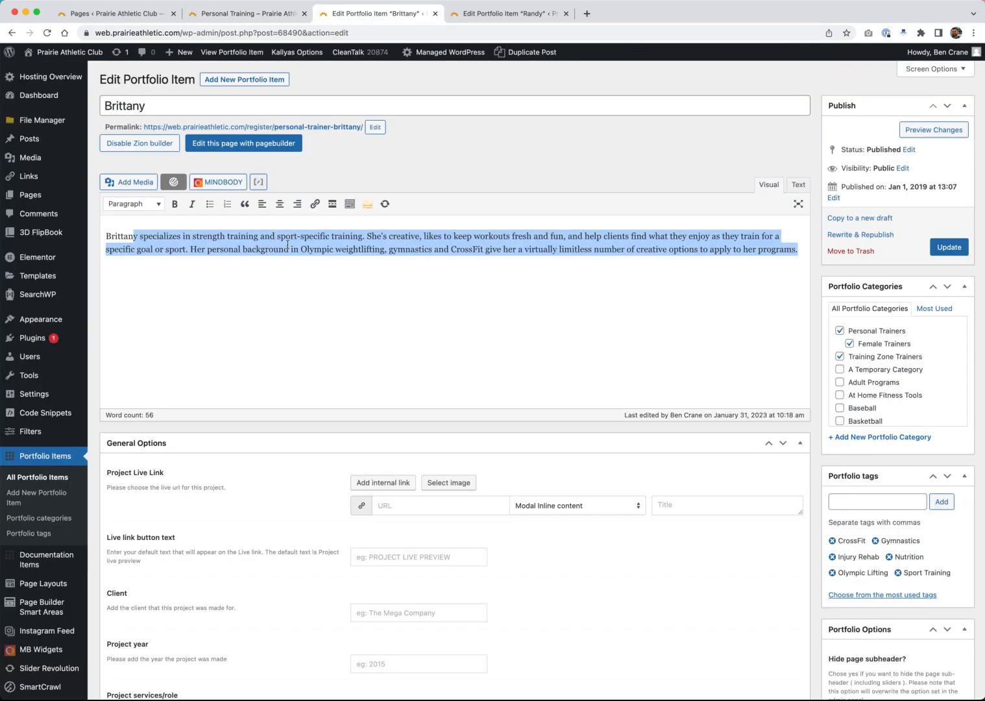
pyautogui.click(288, 246)
pyautogui.moveTo(130, 231); pyautogui.dragTo(419, 257)
pyautogui.click(260, 15)
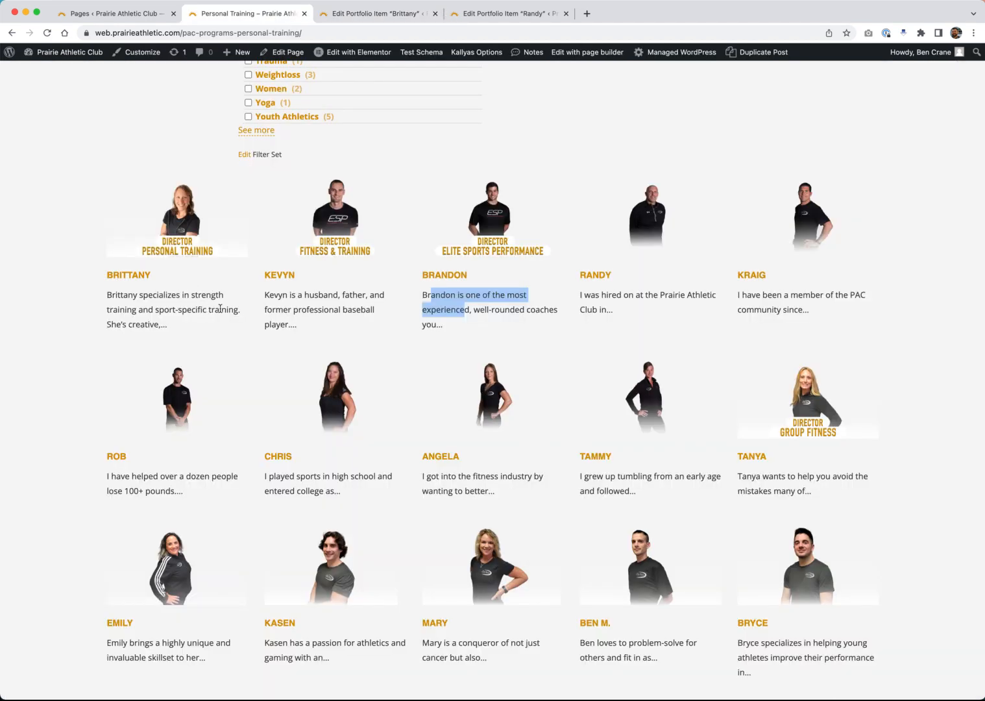
pyautogui.click(354, 16)
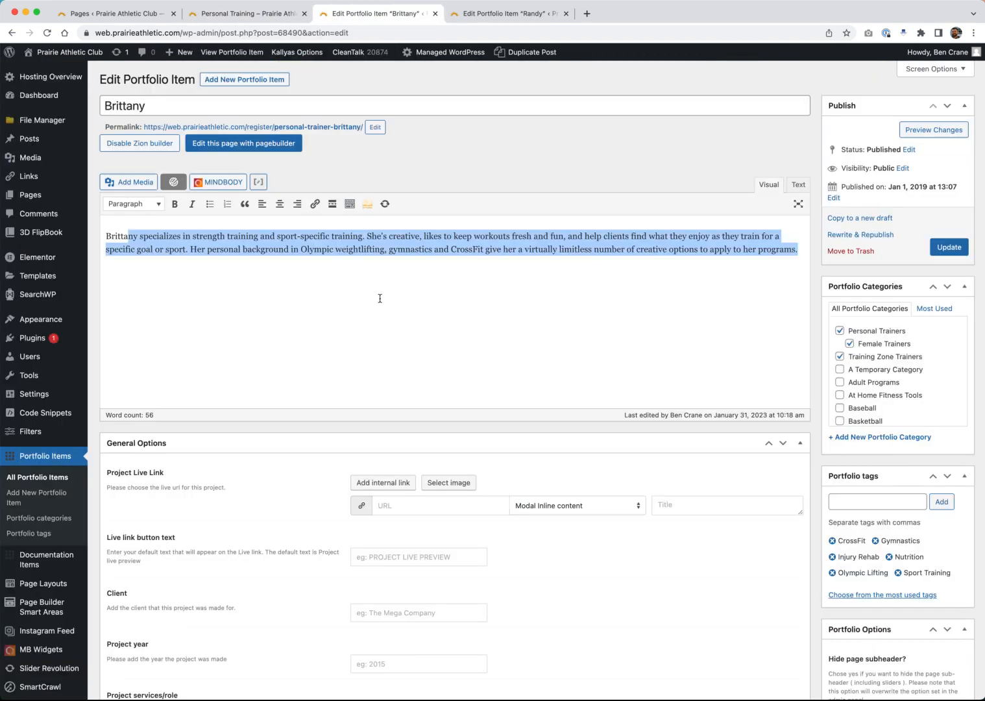
pyautogui.click(257, 260)
pyautogui.moveTo(107, 237); pyautogui.dragTo(745, 261)
pyautogui.click(688, 249)
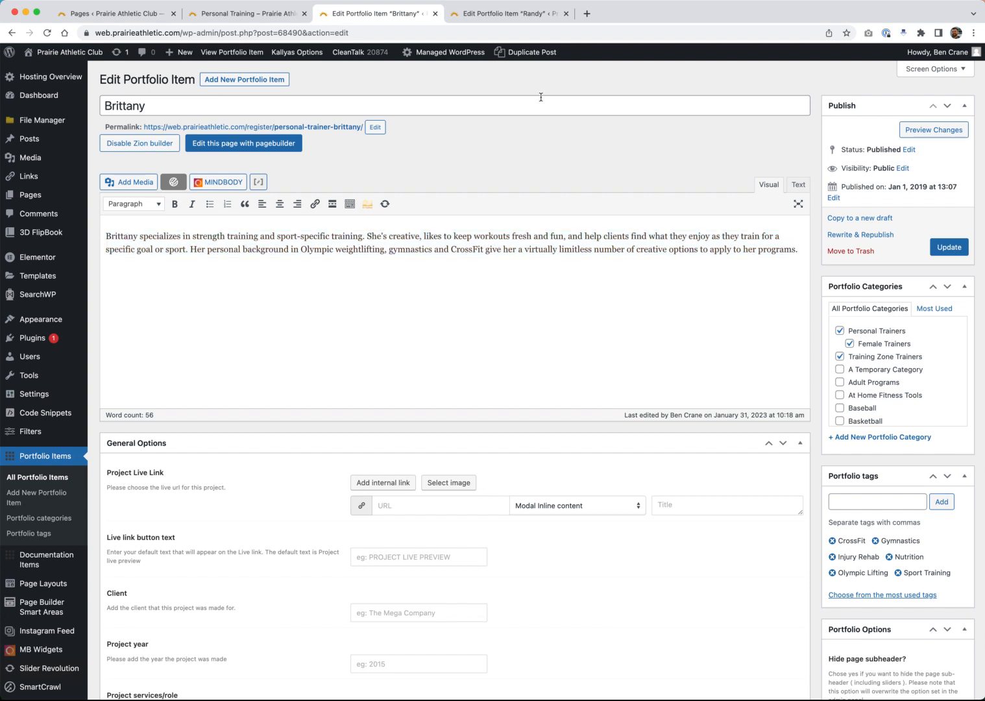
# Open the Personal Training director's profile page in a new tab from the trainer listing.
pyautogui.moveTo(384, 54)
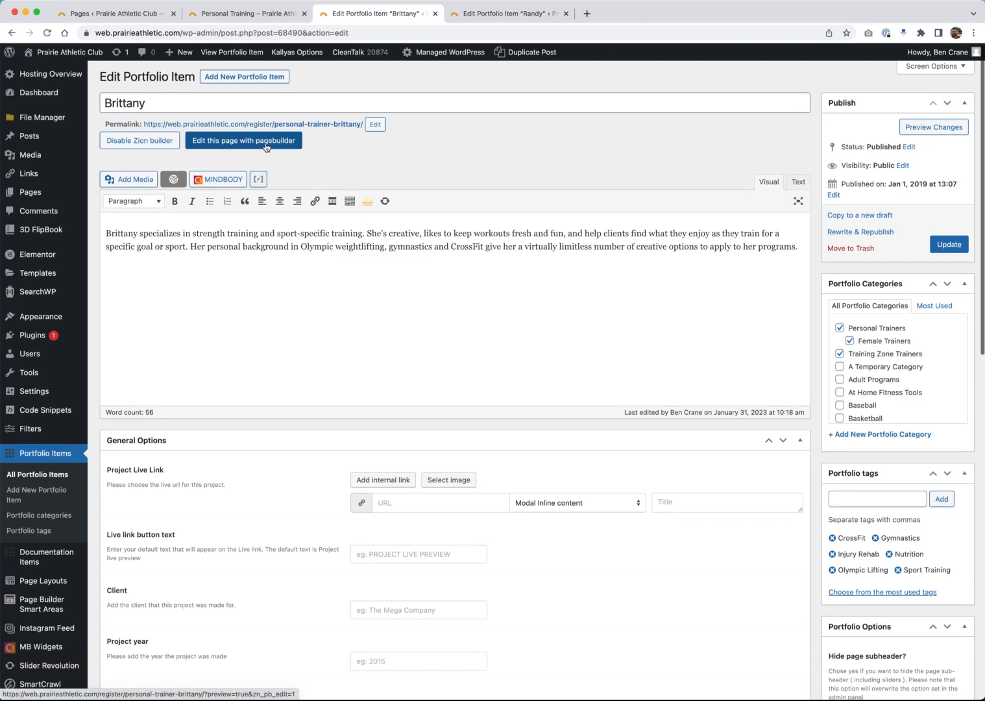
pyautogui.click(282, 14)
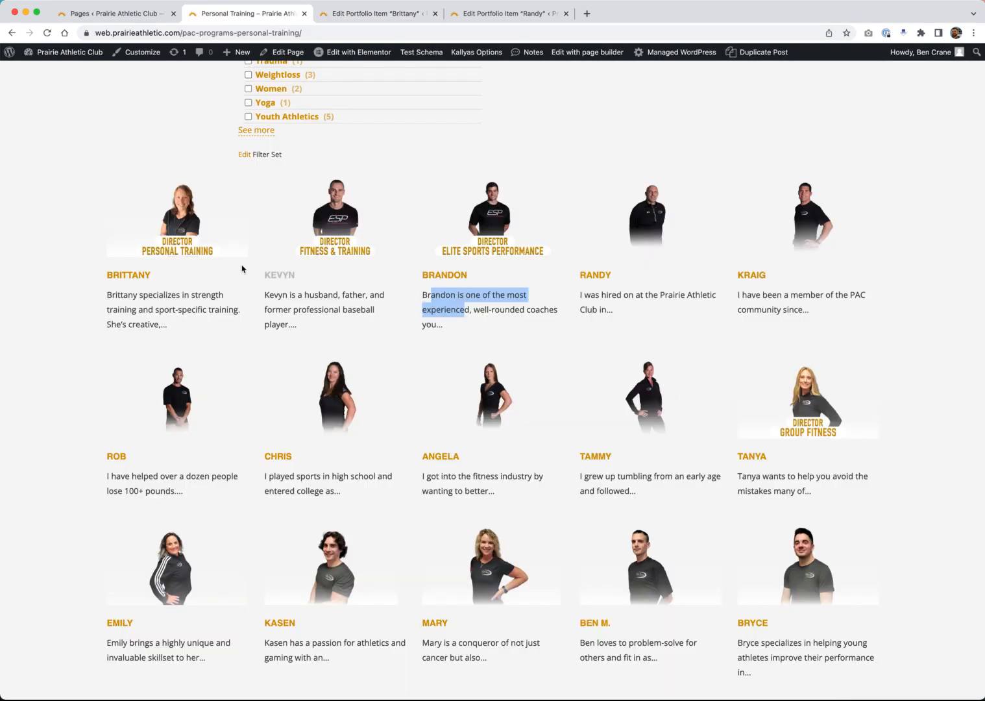
pyautogui.rightClick(176, 220)
pyautogui.click(233, 231)
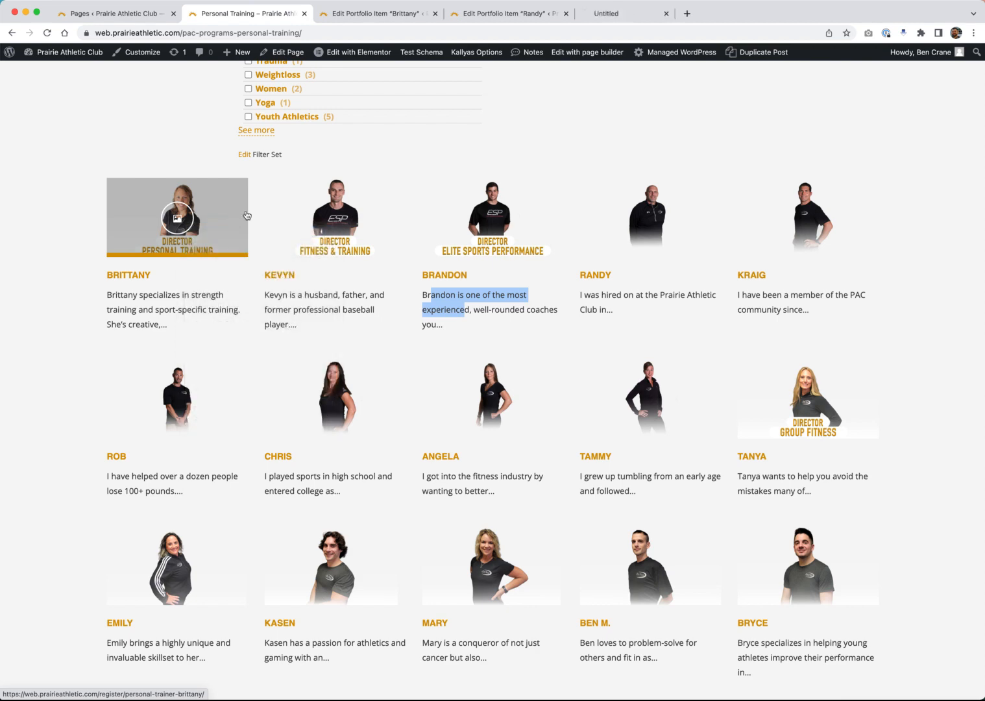
# Open the Personal Training director's portfolio item in the page builder, viewing the public profile while it loads.
pyautogui.click(378, 17)
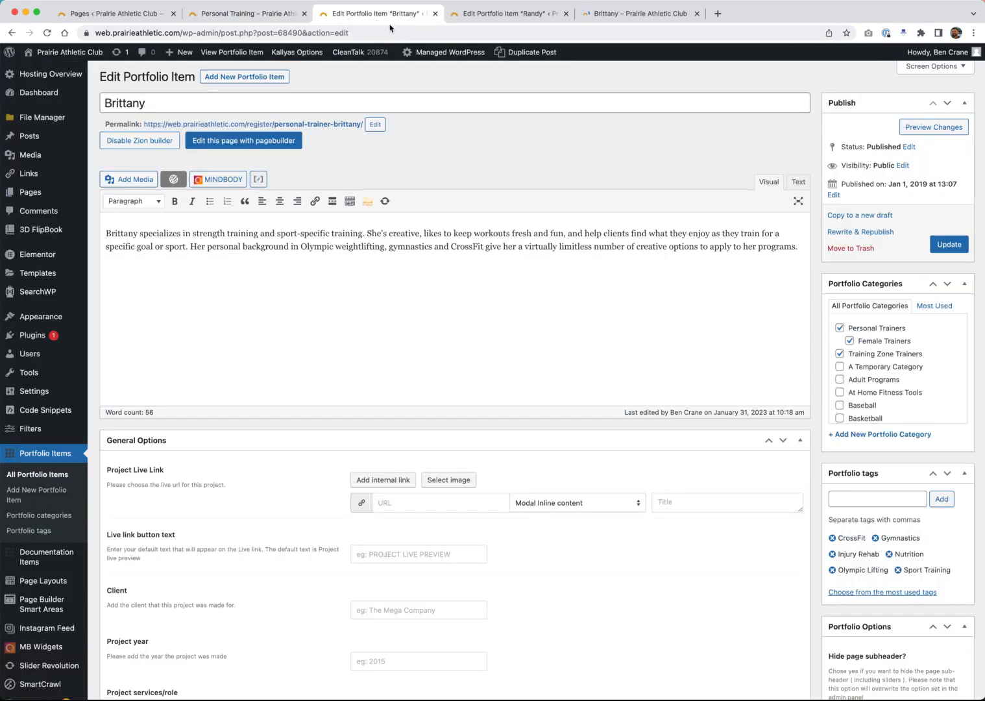
pyautogui.click(231, 144)
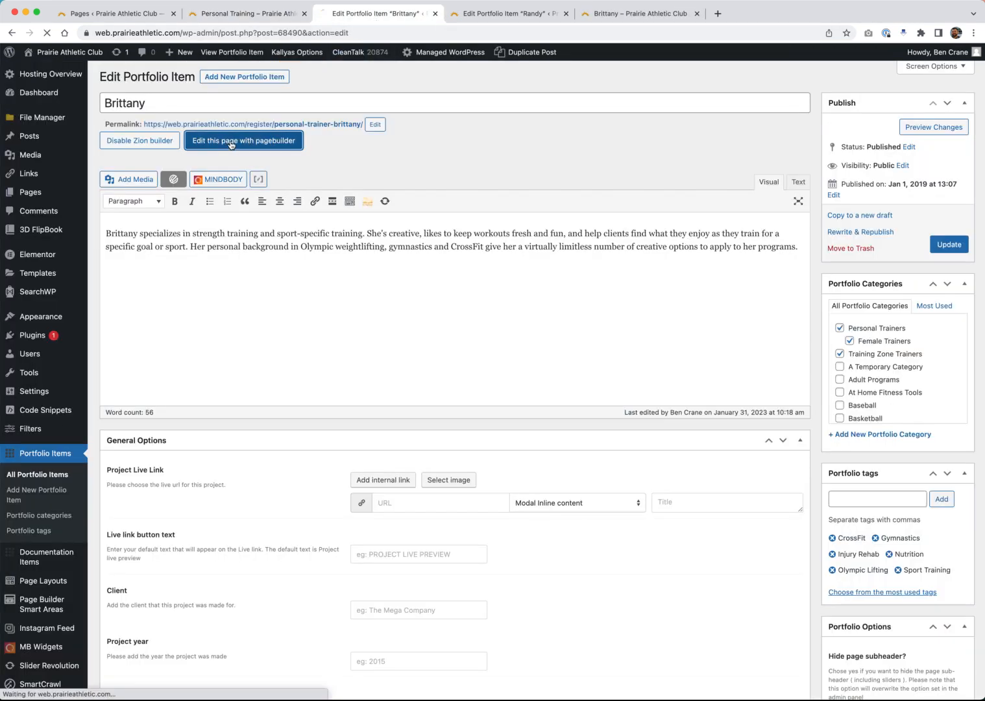
pyautogui.click(603, 13)
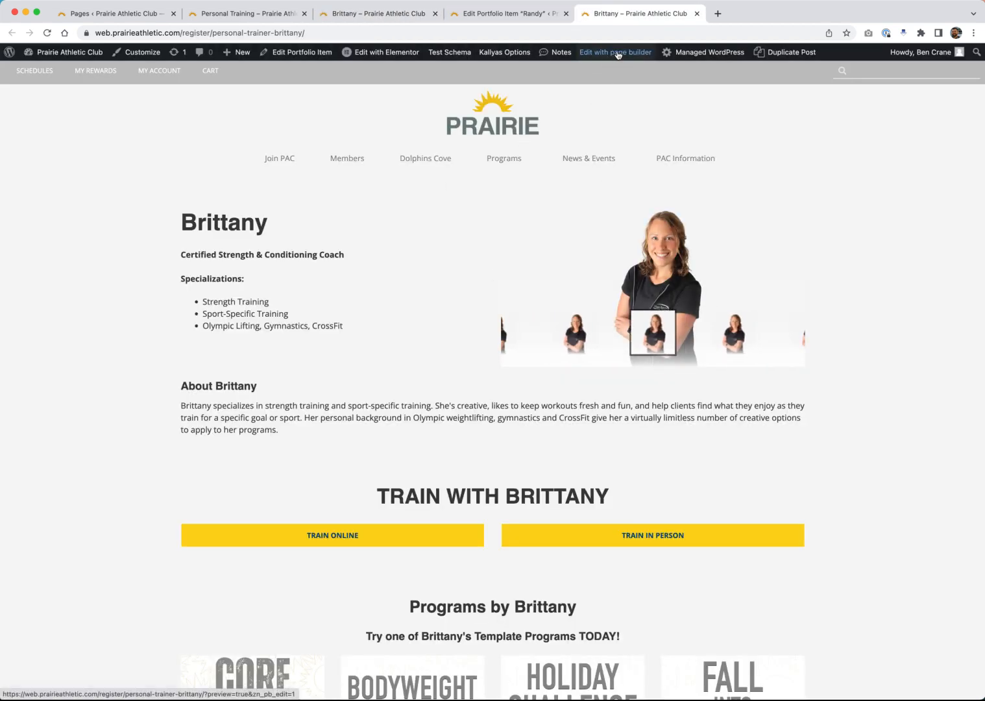
pyautogui.click(261, 15)
pyautogui.click(356, 14)
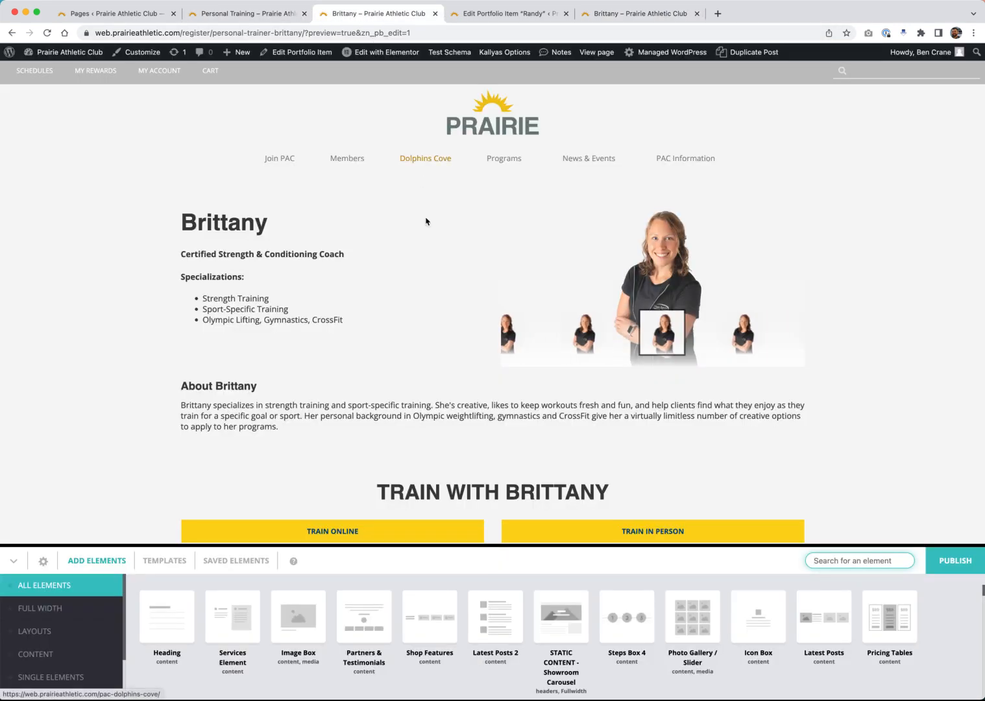
# Examine the elements of the profile in the page builder, from the heading, specializations and photo slider down to the template programs.
pyautogui.scroll(-2, 419, 237)
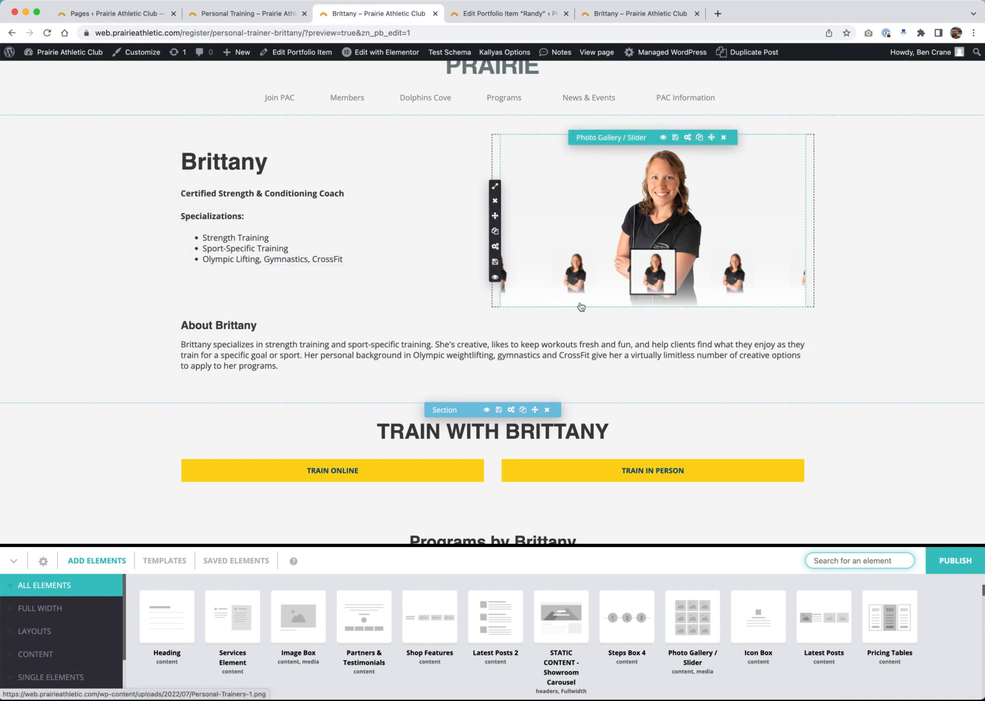
pyautogui.scroll(2, 581, 307)
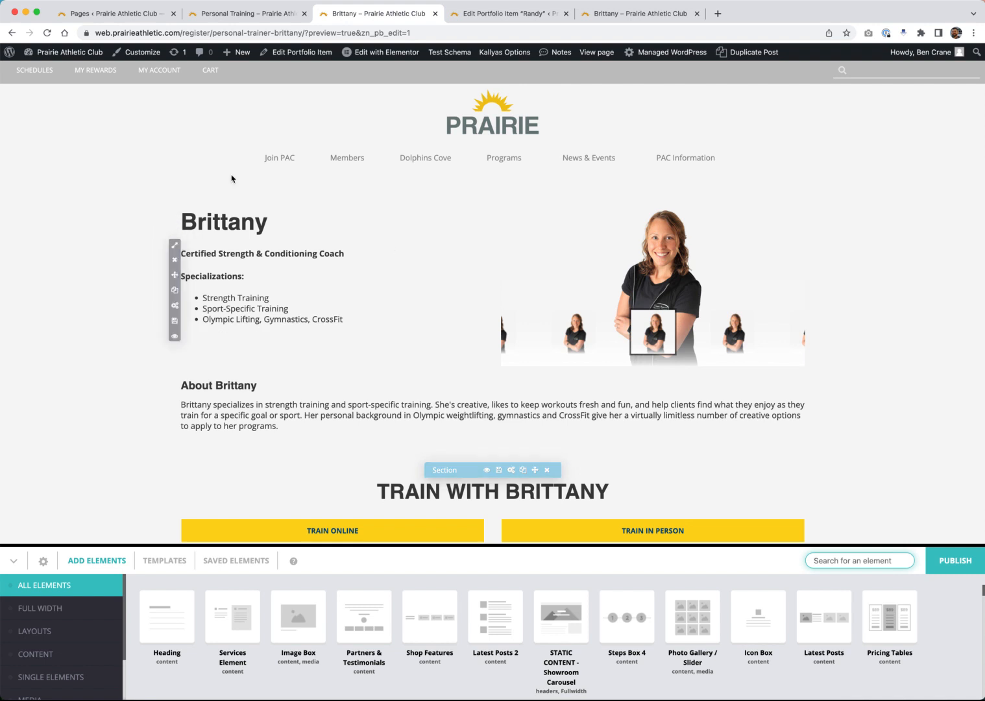
pyautogui.scroll(-2, 314, 276)
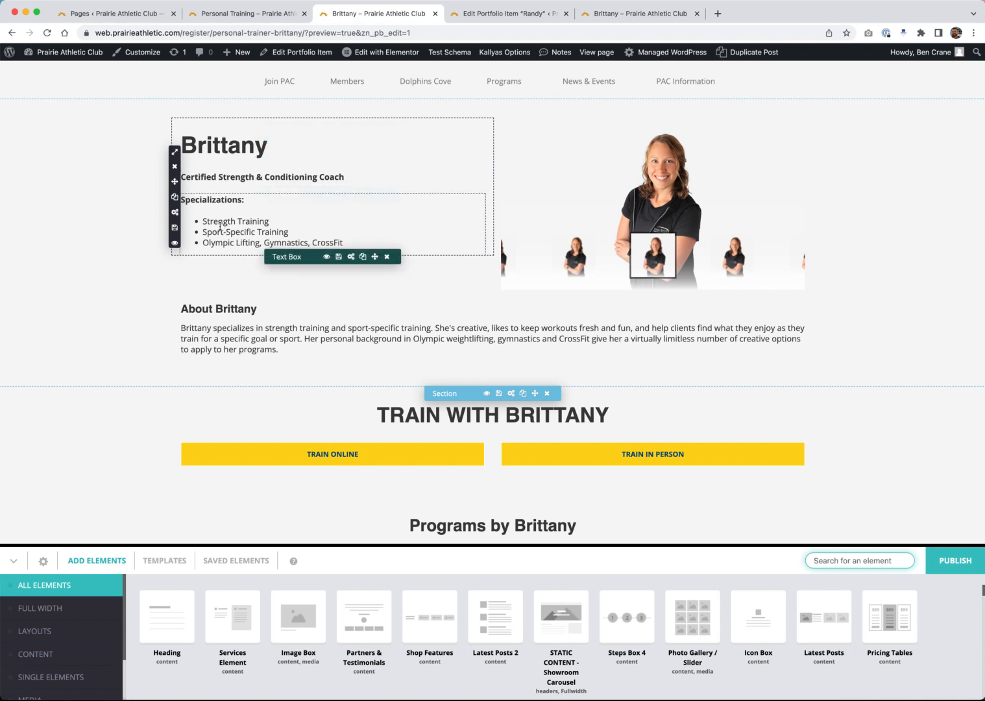
pyautogui.scroll(-1, 389, 201)
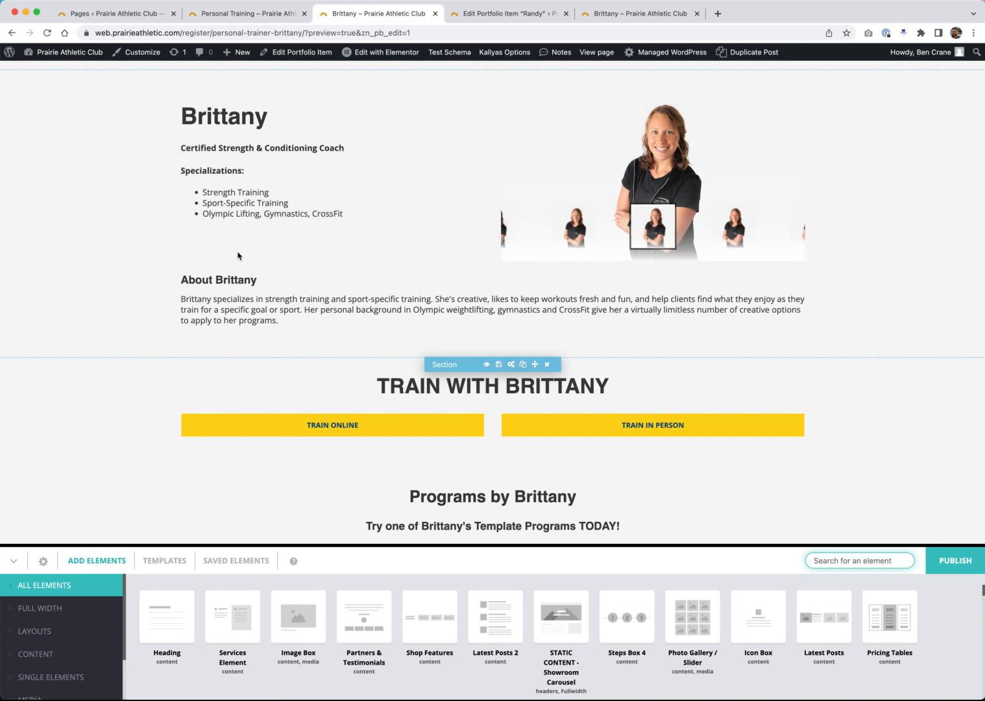
pyautogui.scroll(-3, 382, 279)
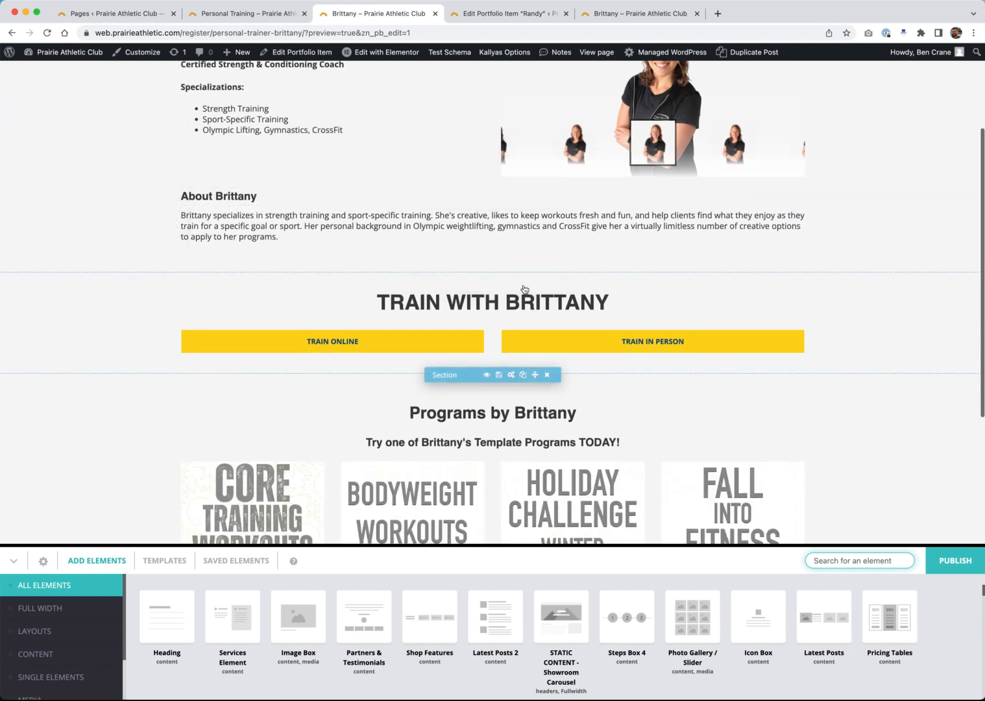
pyautogui.scroll(-3, 529, 289)
pyautogui.scroll(9, 617, 259)
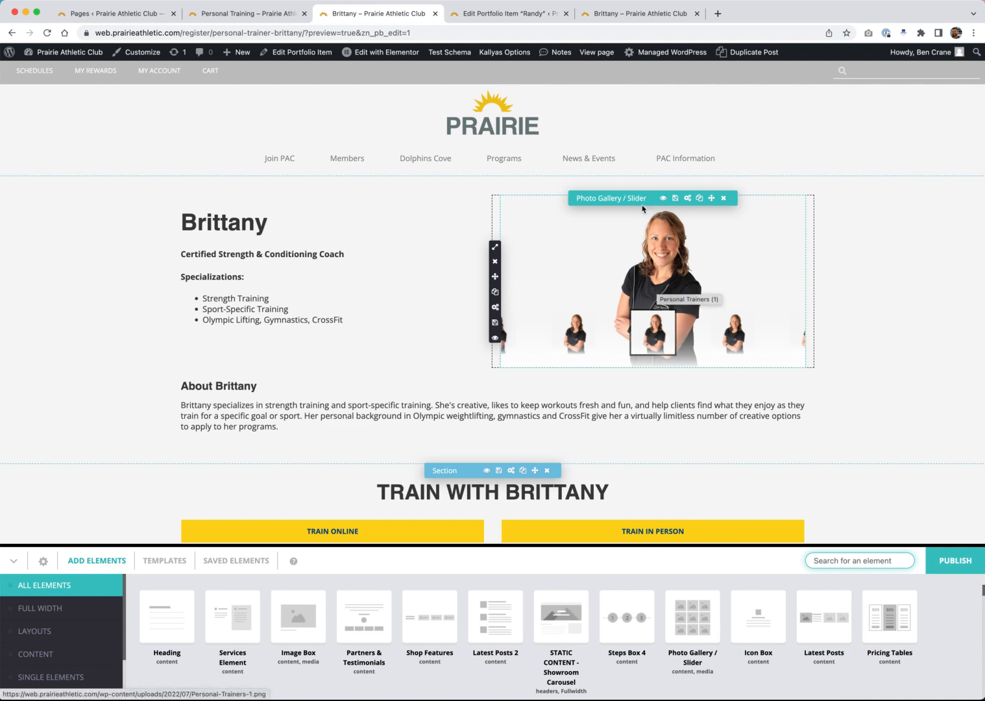
# Review the profile's Photo Gallery / Slider options down to the Images list, and close them without saving.
pyautogui.click(687, 200)
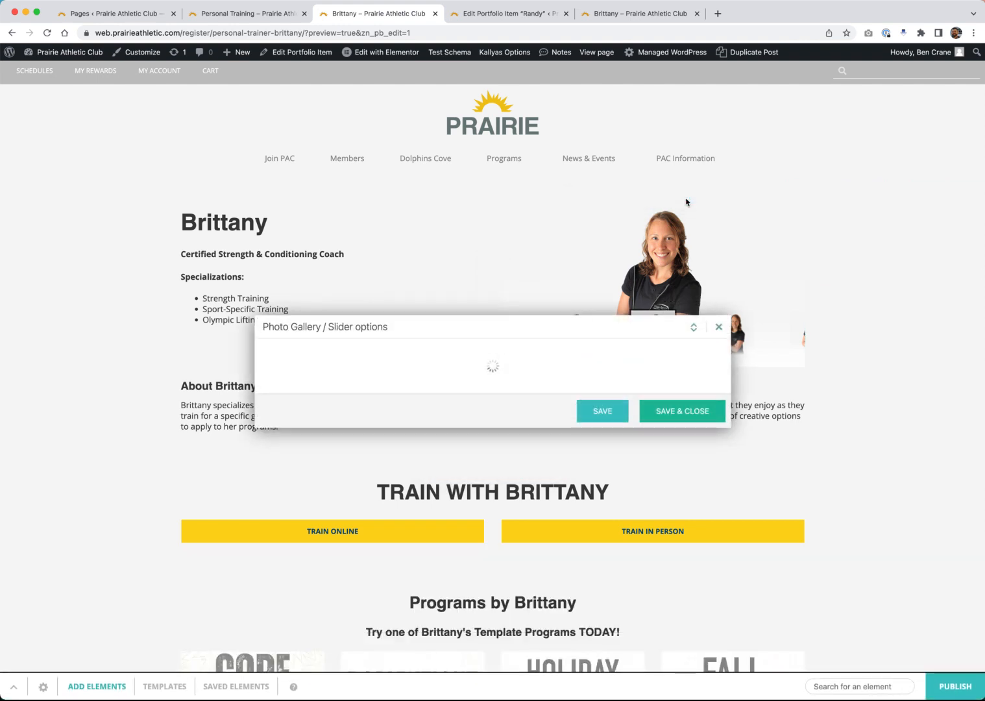
pyautogui.scroll(-5, 572, 397)
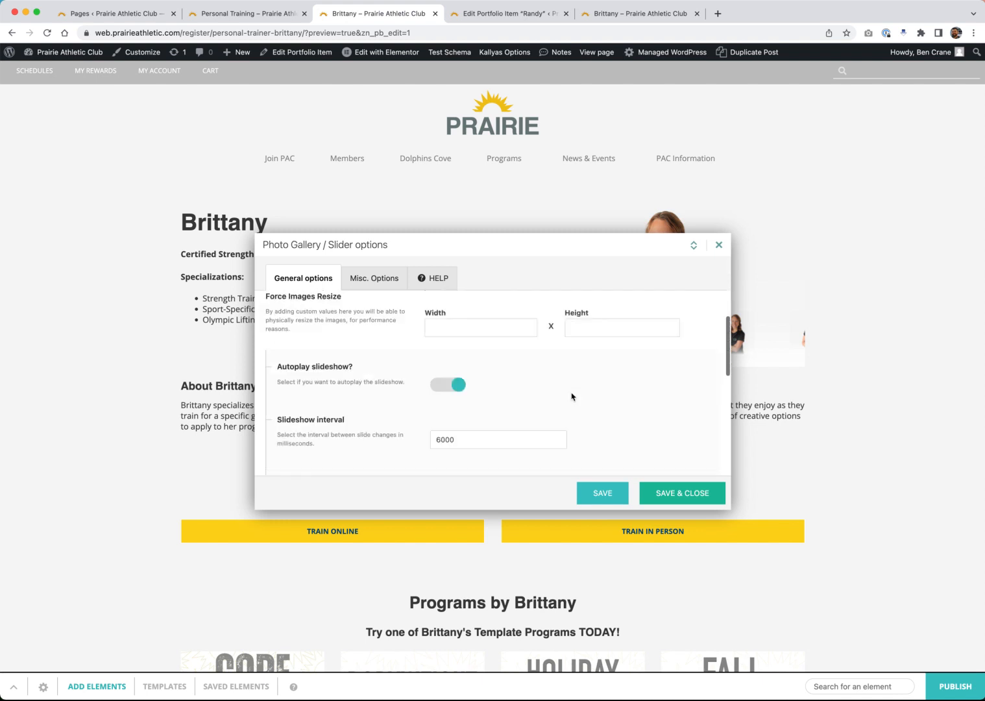
pyautogui.scroll(-10, 571, 396)
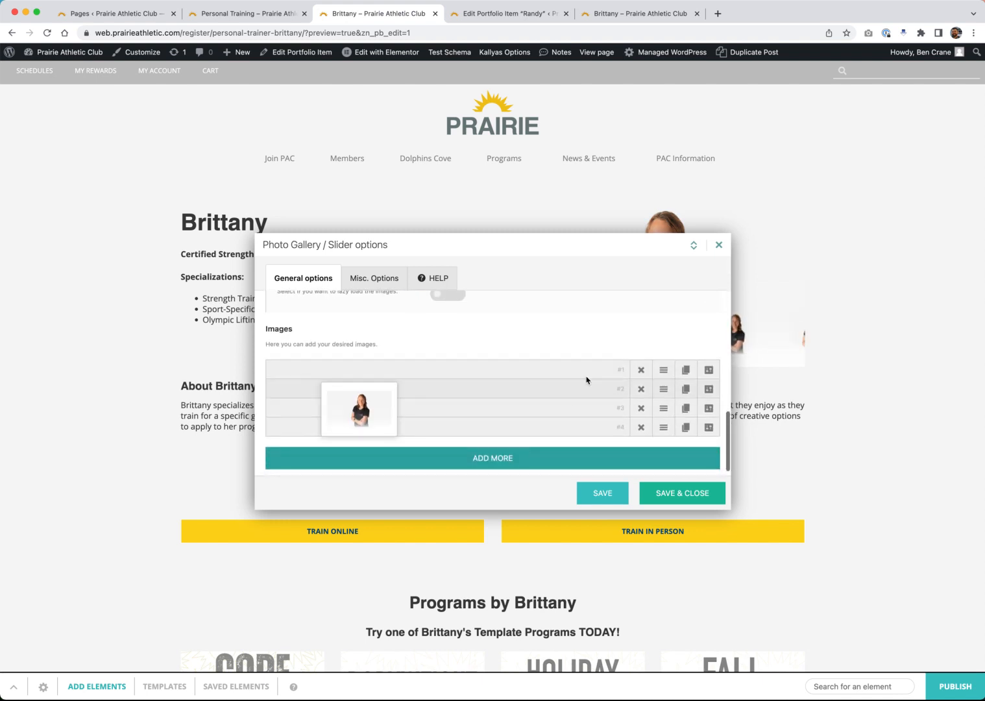
pyautogui.click(719, 247)
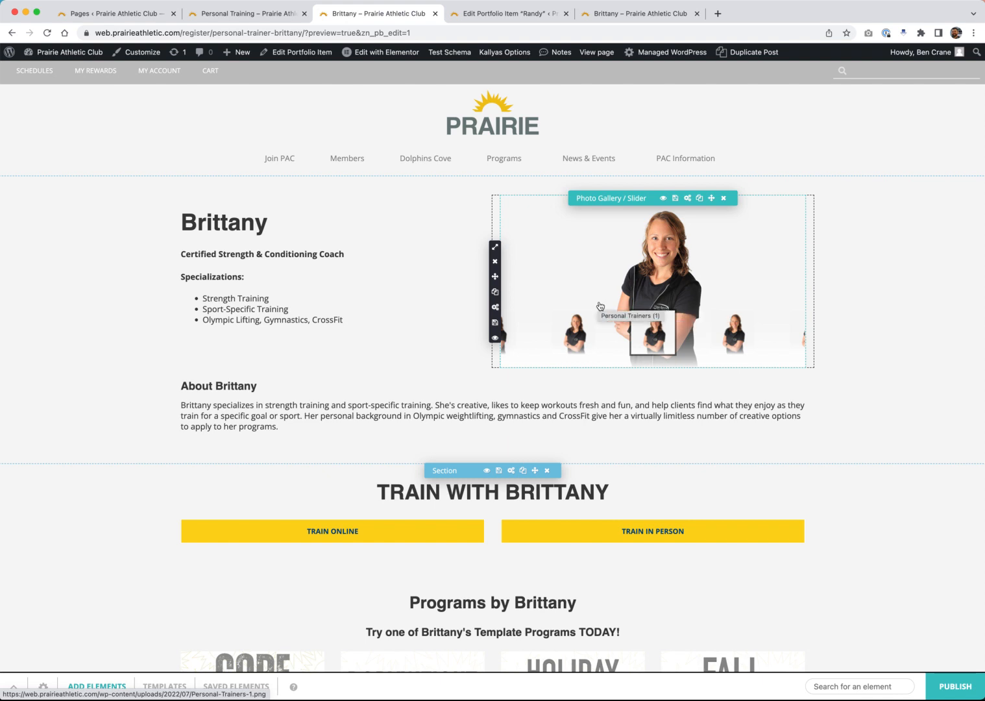
# Examine the About section, the Train Online and Train In Person buttons, and the template programs in the page builder.
pyautogui.scroll(-3, 584, 260)
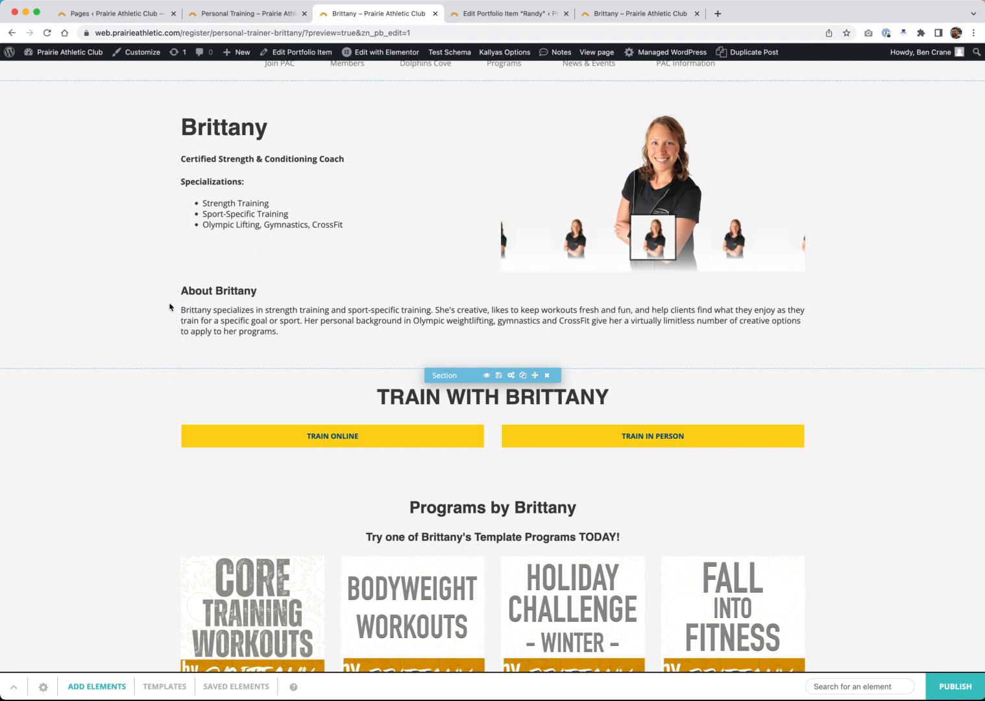
pyautogui.scroll(-3, 194, 298)
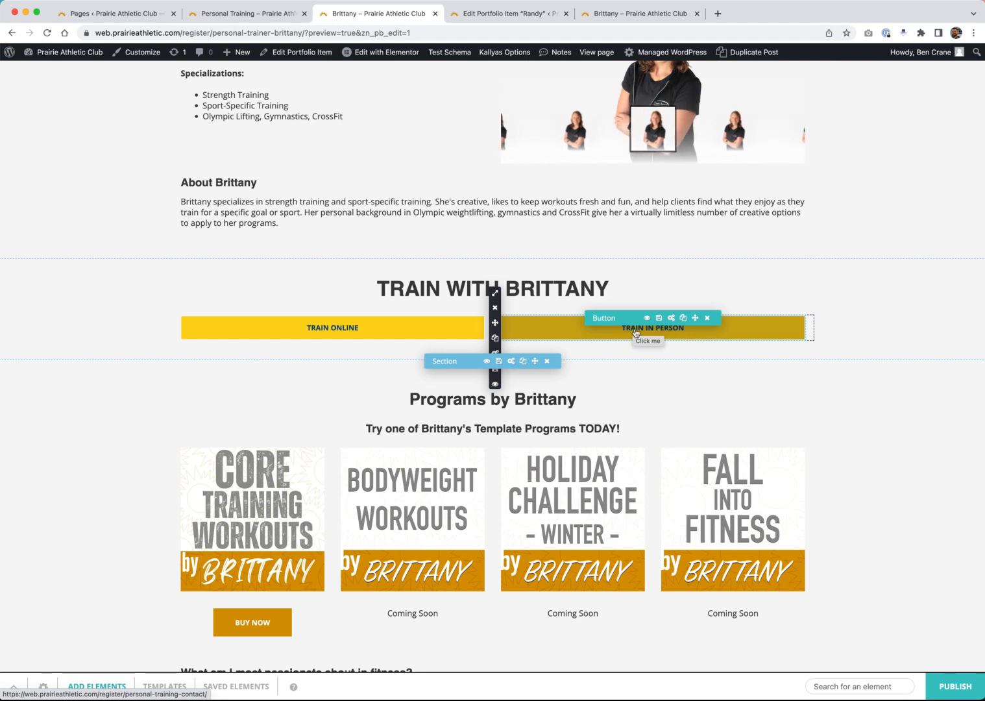
# Examine the template programs and the trainer's question-and-answer sections down to the end of the profile.
pyautogui.scroll(-3, 73, 323)
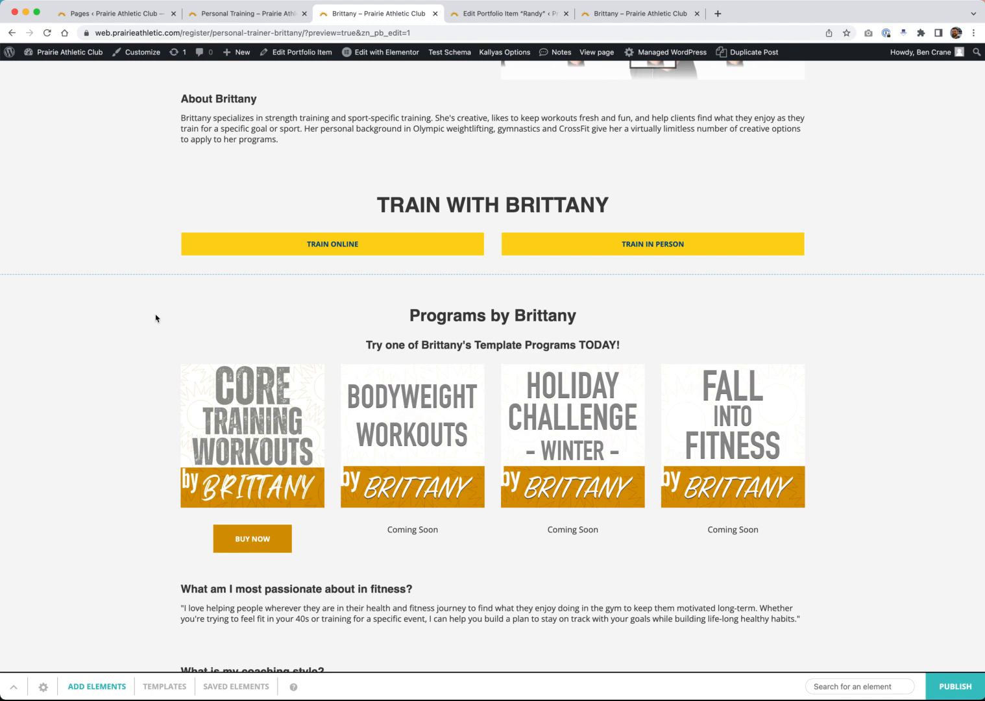
pyautogui.scroll(-4, 155, 317)
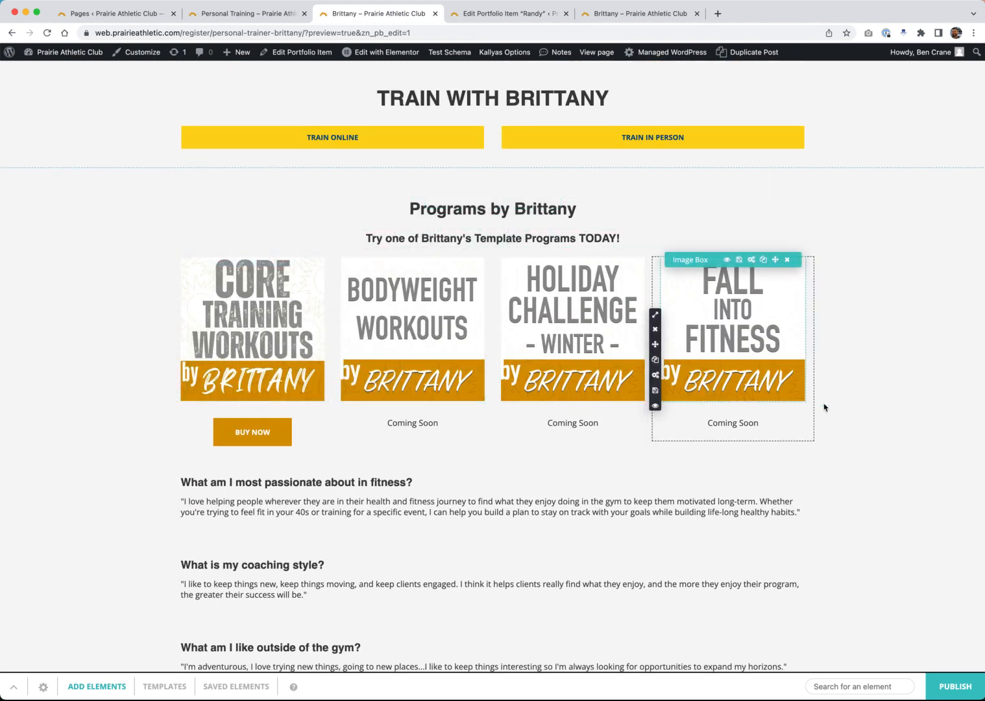
pyautogui.scroll(-4, 95, 387)
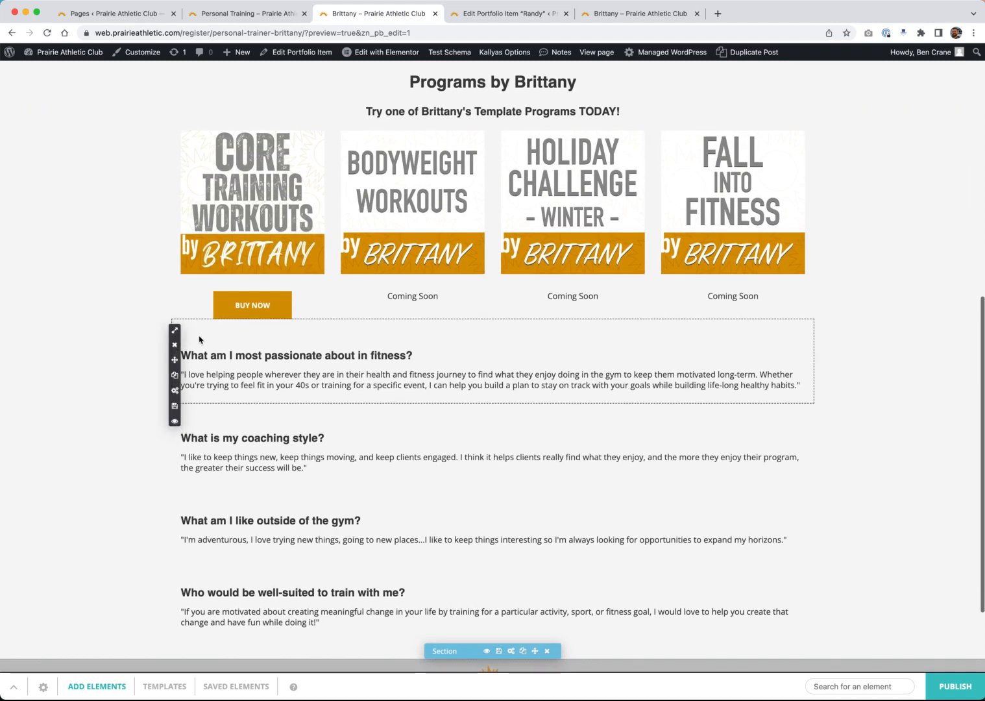
pyautogui.scroll(-3, 199, 339)
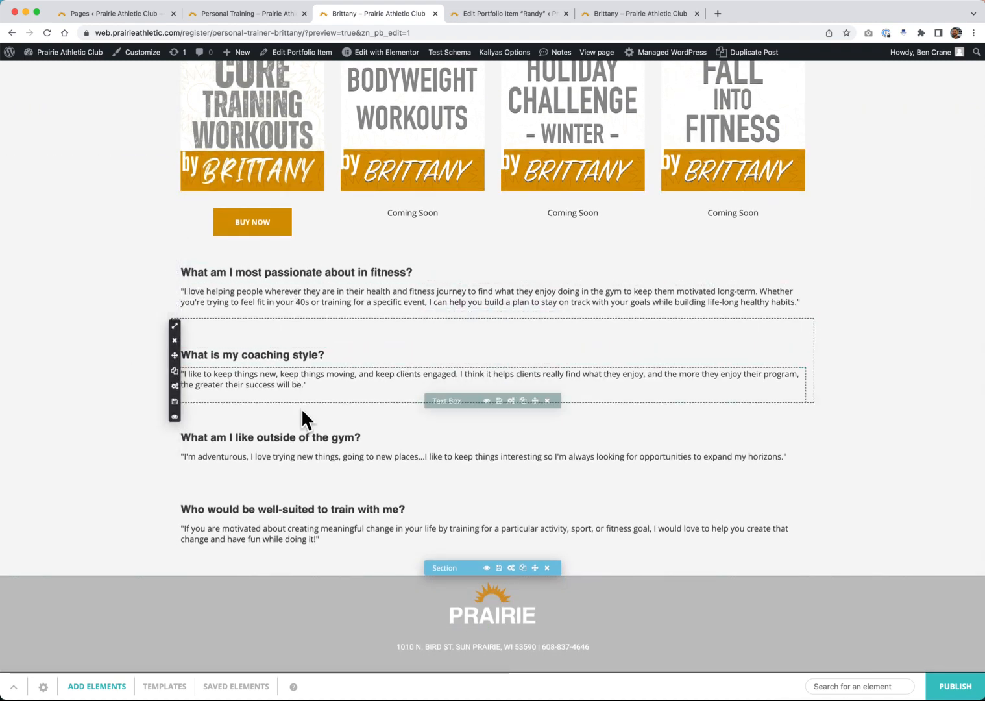
pyautogui.scroll(-1, 295, 321)
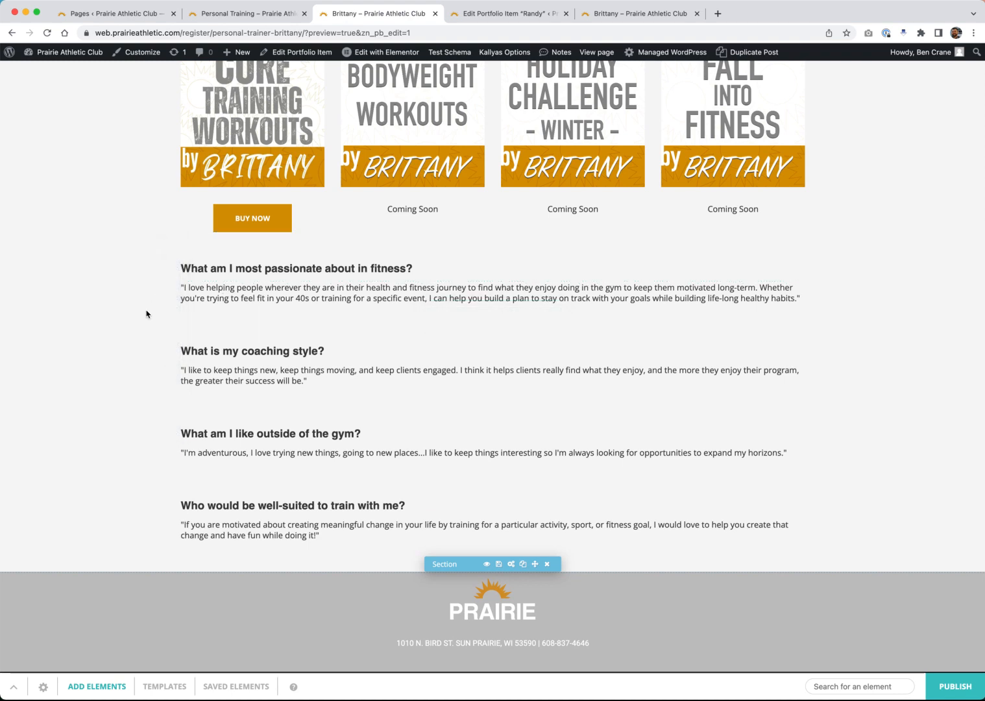
# Review the link address in the options of the Core Training Workouts BUY NOW button, and close them without saving.
pyautogui.scroll(5, 162, 309)
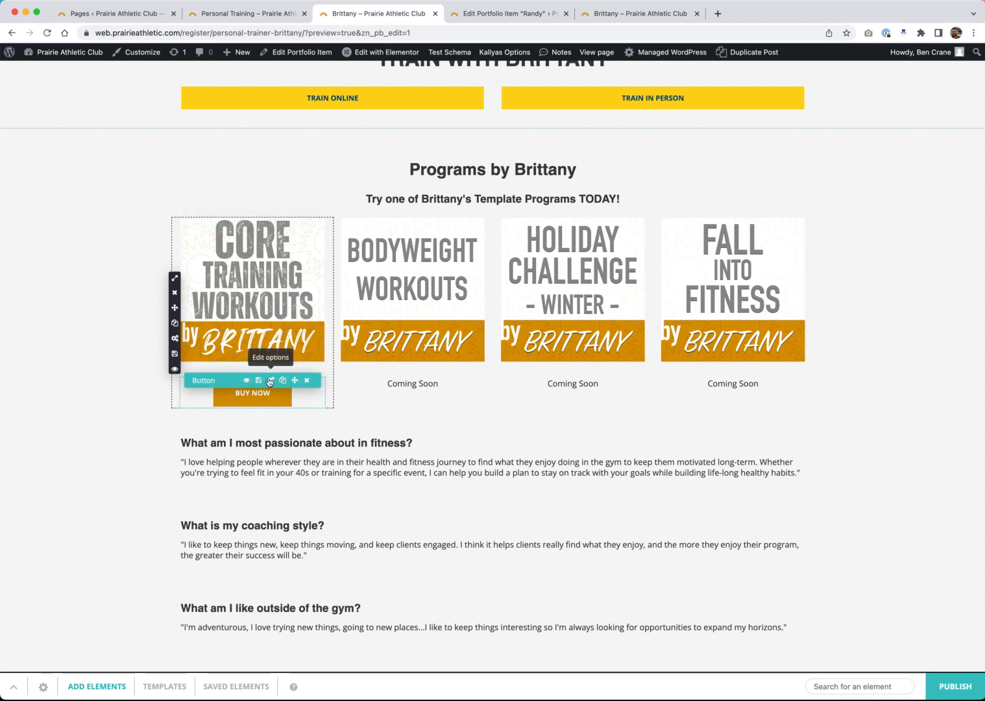
pyautogui.scroll(-1, 270, 383)
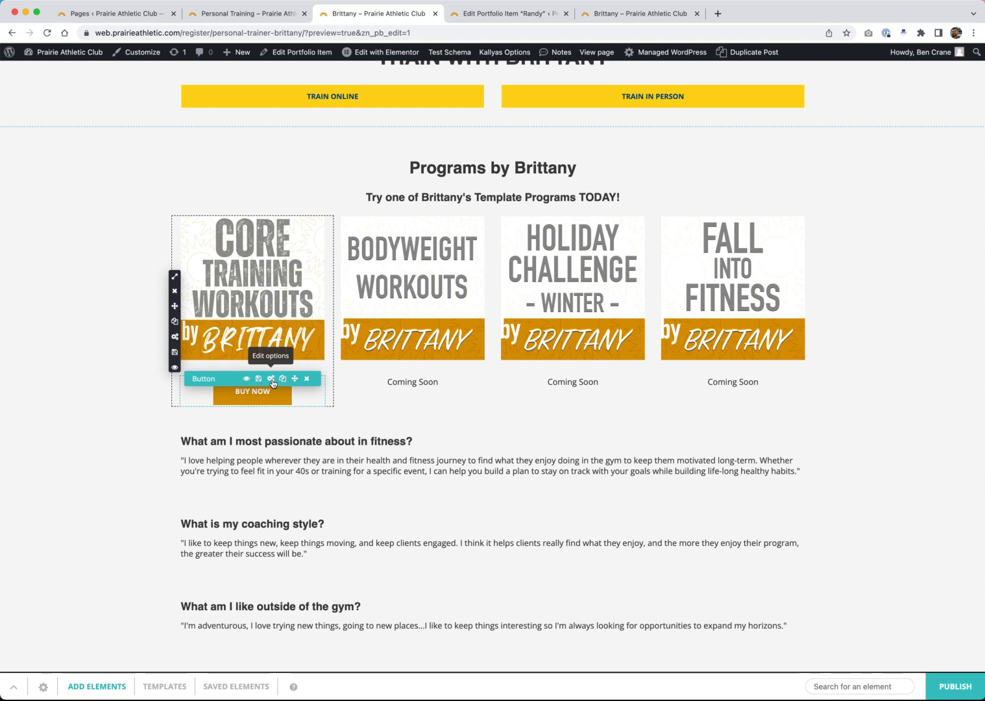
pyautogui.click(271, 379)
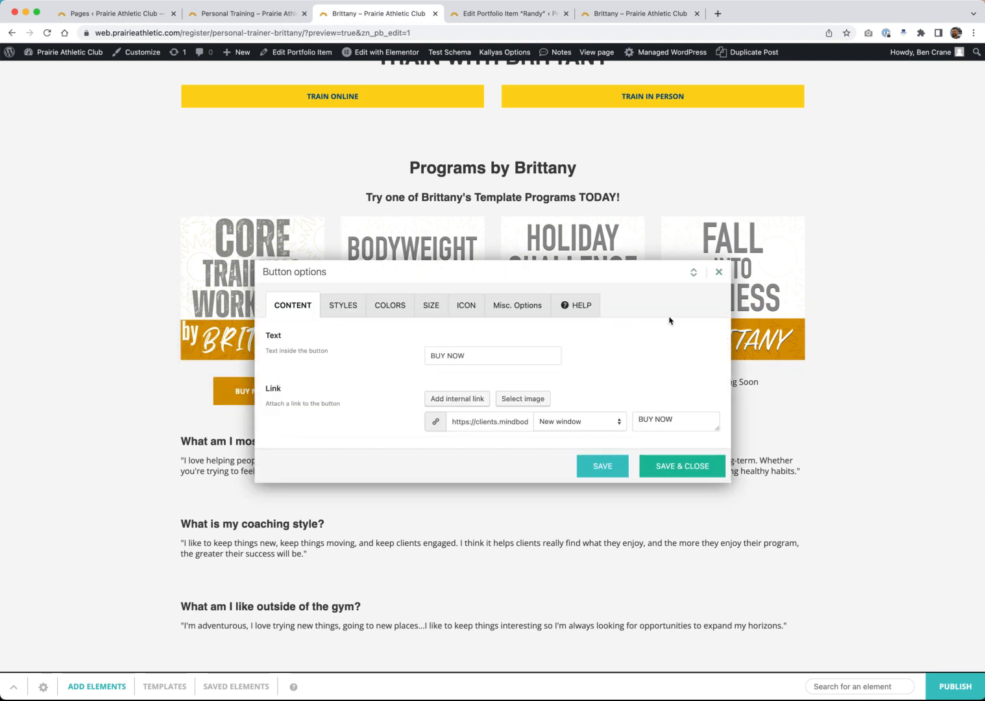
pyautogui.moveTo(452, 419); pyautogui.dragTo(570, 421)
pyautogui.click(542, 422)
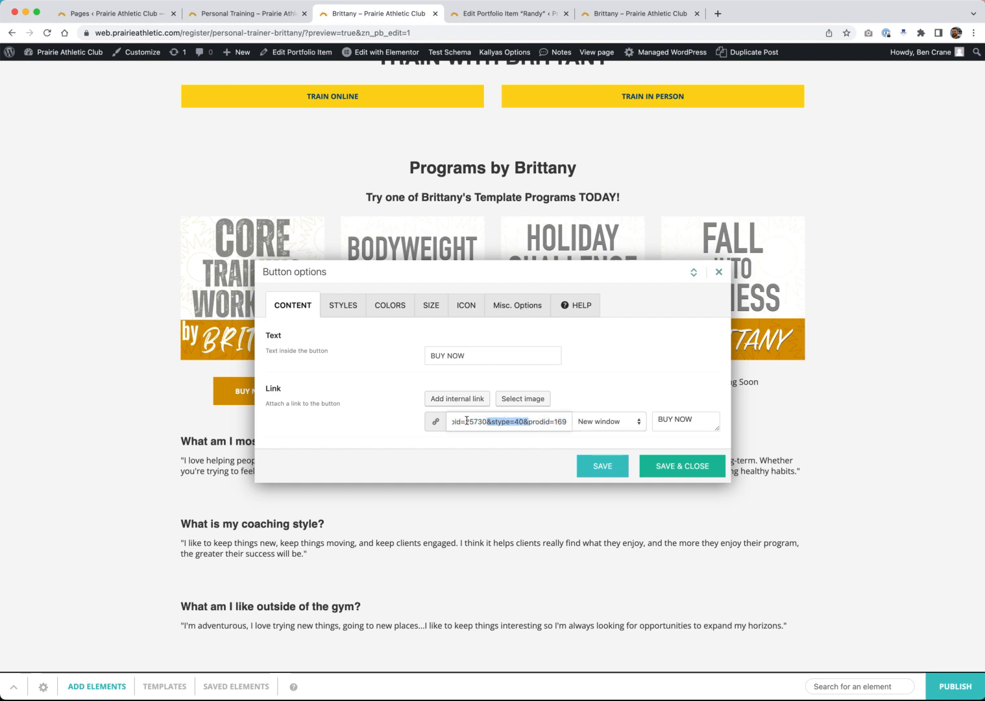
pyautogui.moveTo(466, 420); pyautogui.dragTo(406, 422)
pyautogui.click(496, 423)
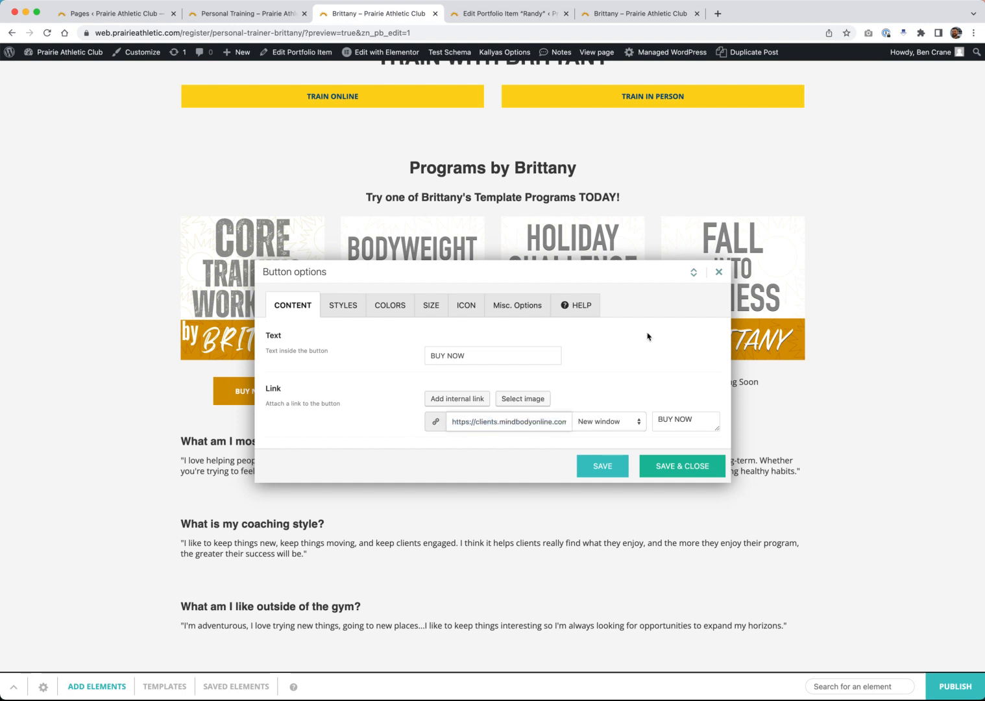
pyautogui.click(719, 272)
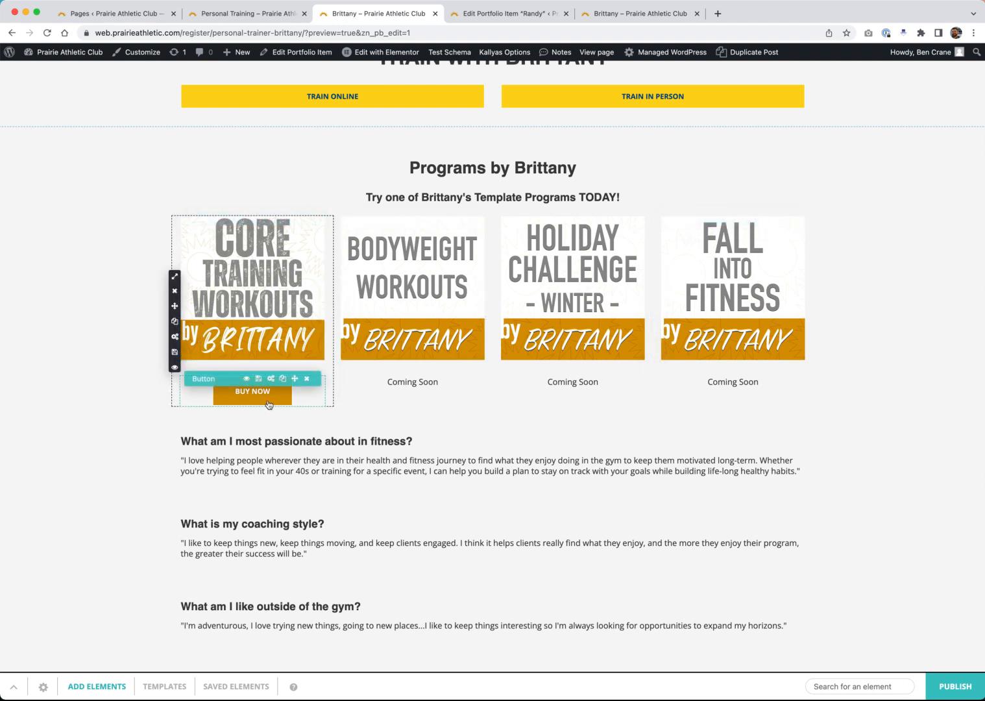
# Add the saved element Buy_Now_Button_-_MindBody_Link_Widget beneath the Bodyweight Workouts program's Coming Soon text.
pyautogui.click(235, 686)
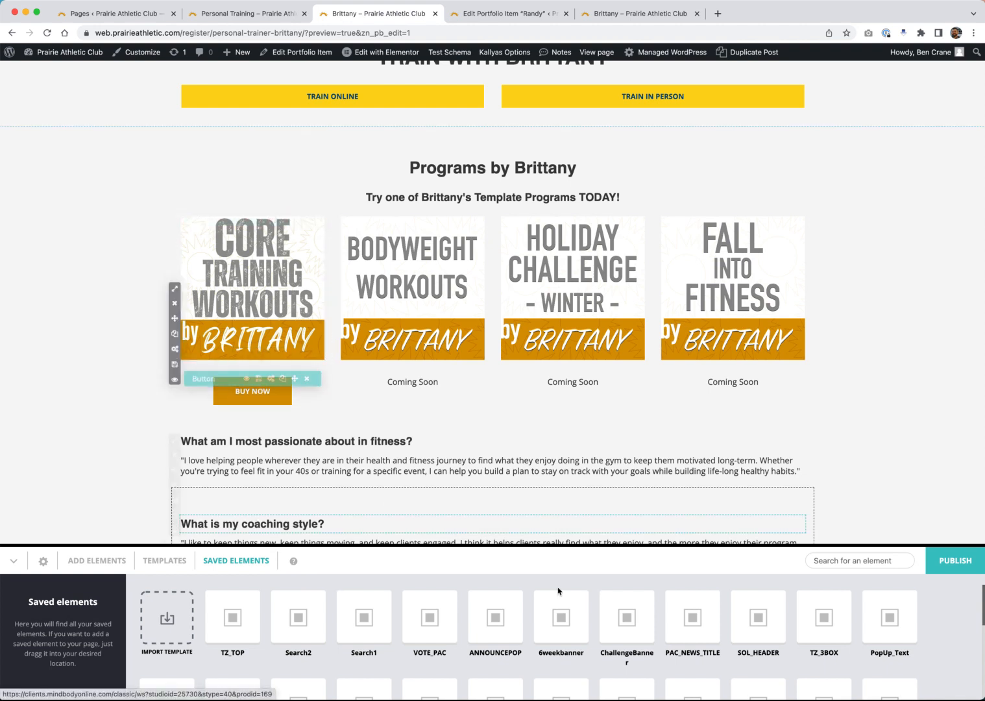
pyautogui.scroll(-5, 686, 647)
pyautogui.scroll(5, 686, 647)
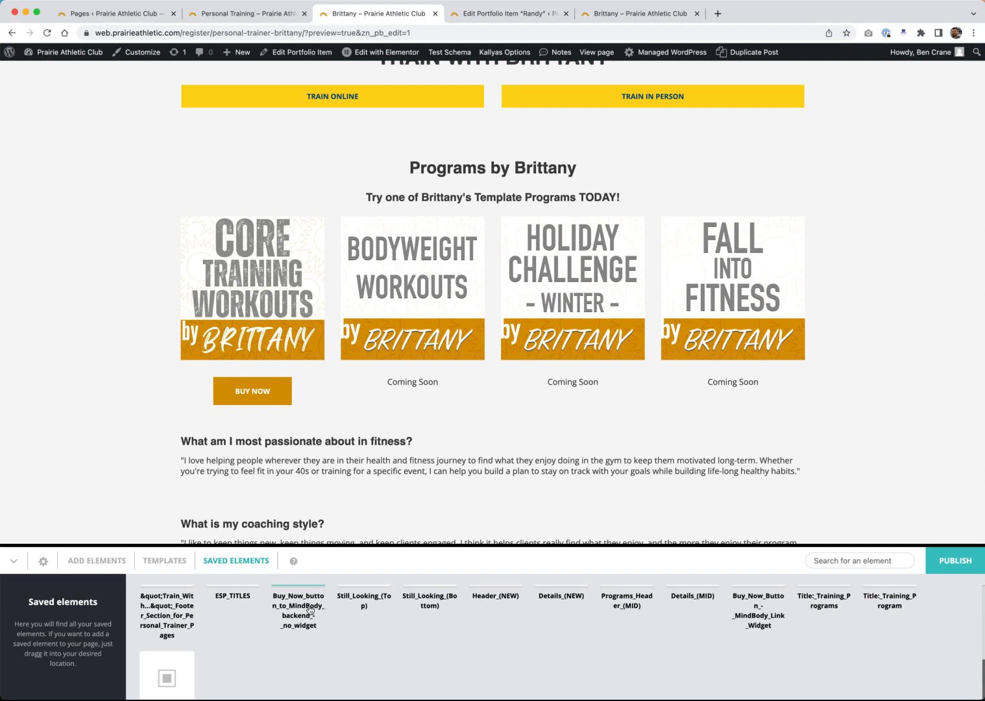
pyautogui.scroll(1, 310, 610)
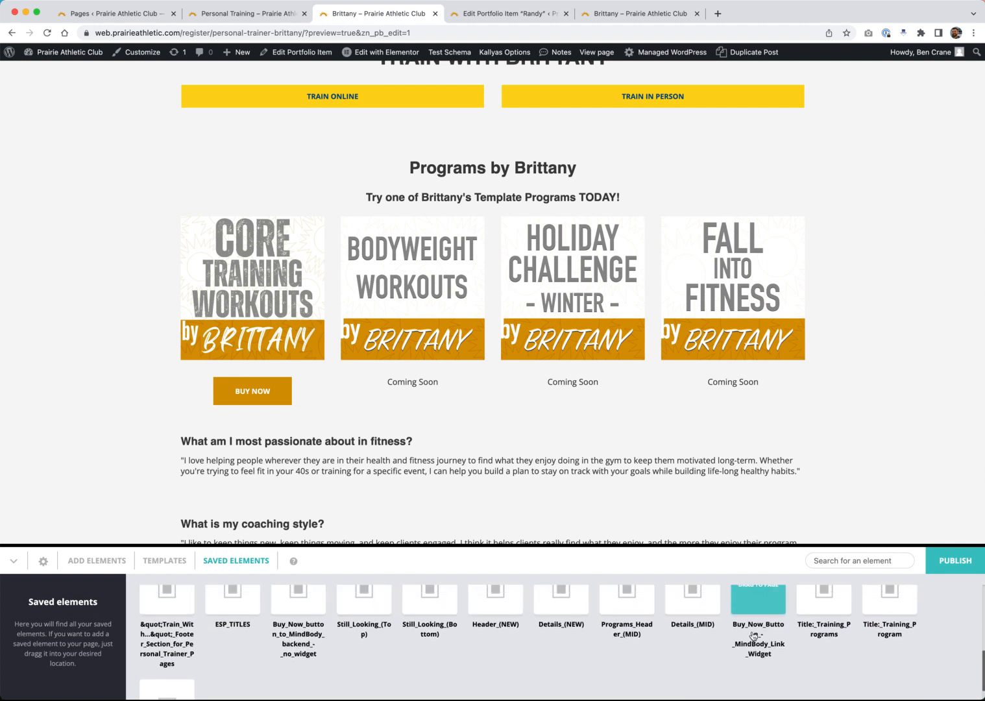
pyautogui.scroll(1, 752, 635)
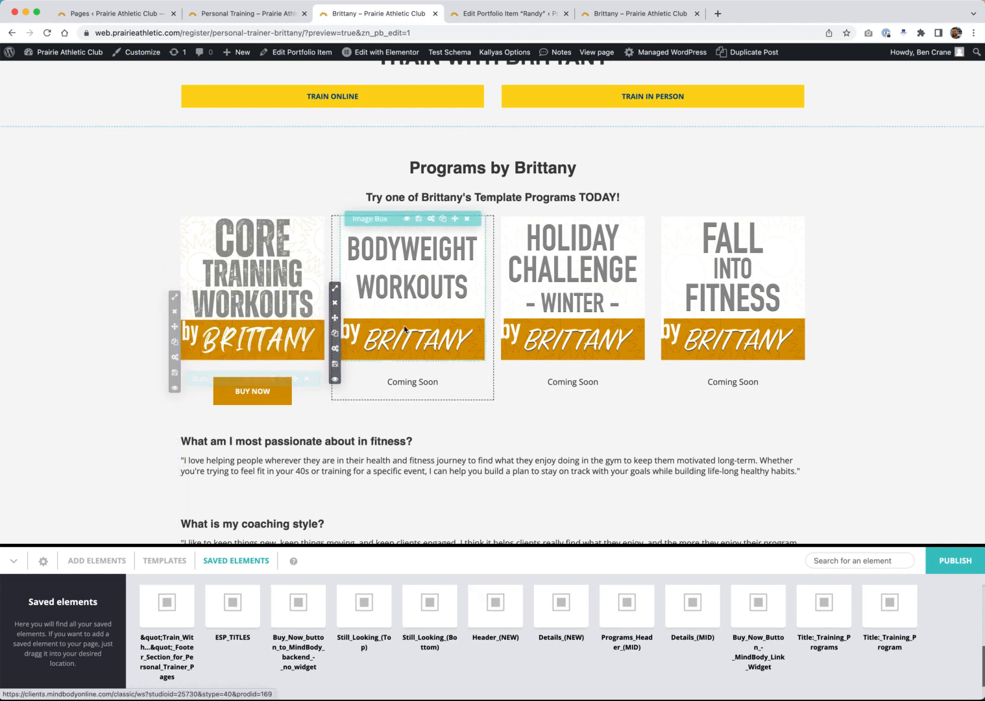
pyautogui.scroll(-1, 417, 348)
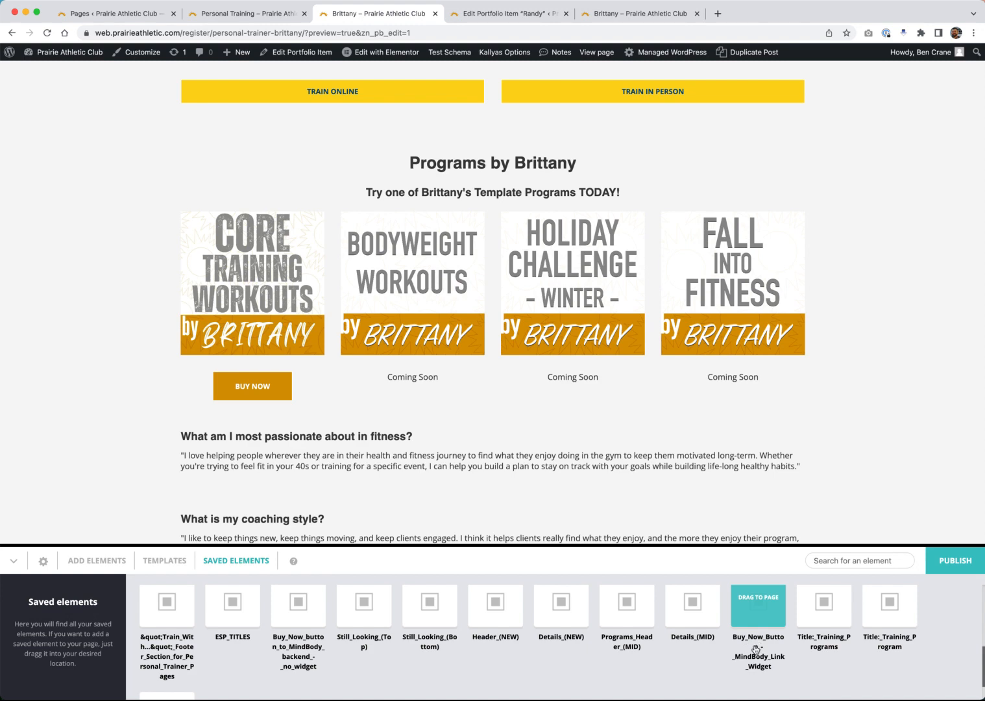
pyautogui.moveTo(758, 646); pyautogui.dragTo(438, 394)
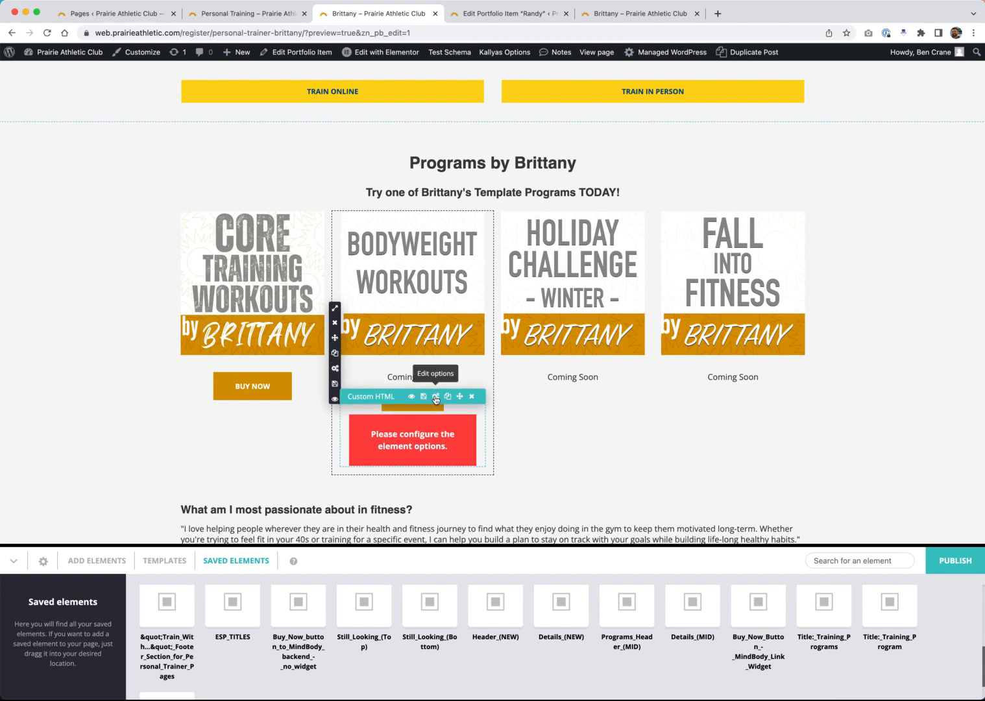
# Review the added widget's Custom HTML code, covering the script and the healcode-widget parts, and save and close its options.
pyautogui.click(435, 397)
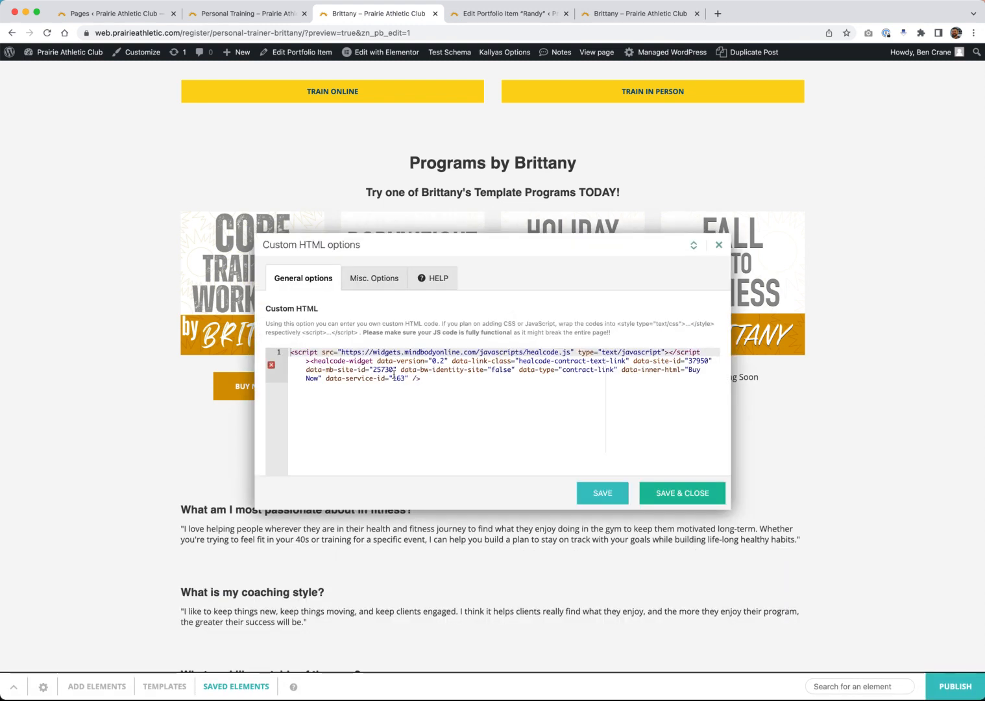
pyautogui.click(444, 379)
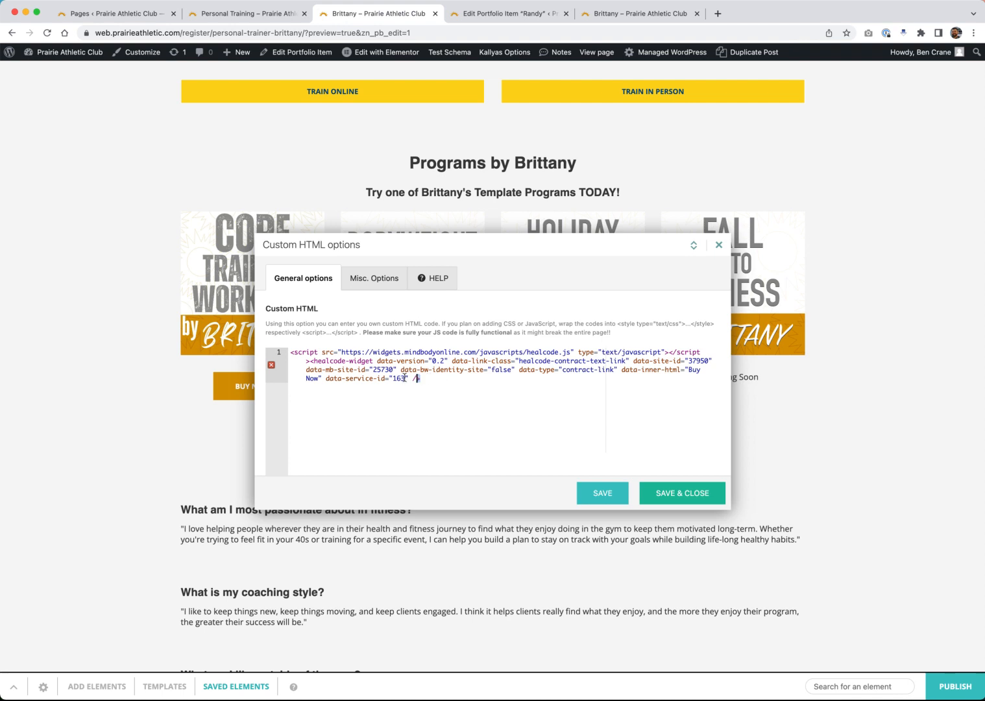
pyautogui.moveTo(442, 380); pyautogui.dragTo(282, 356)
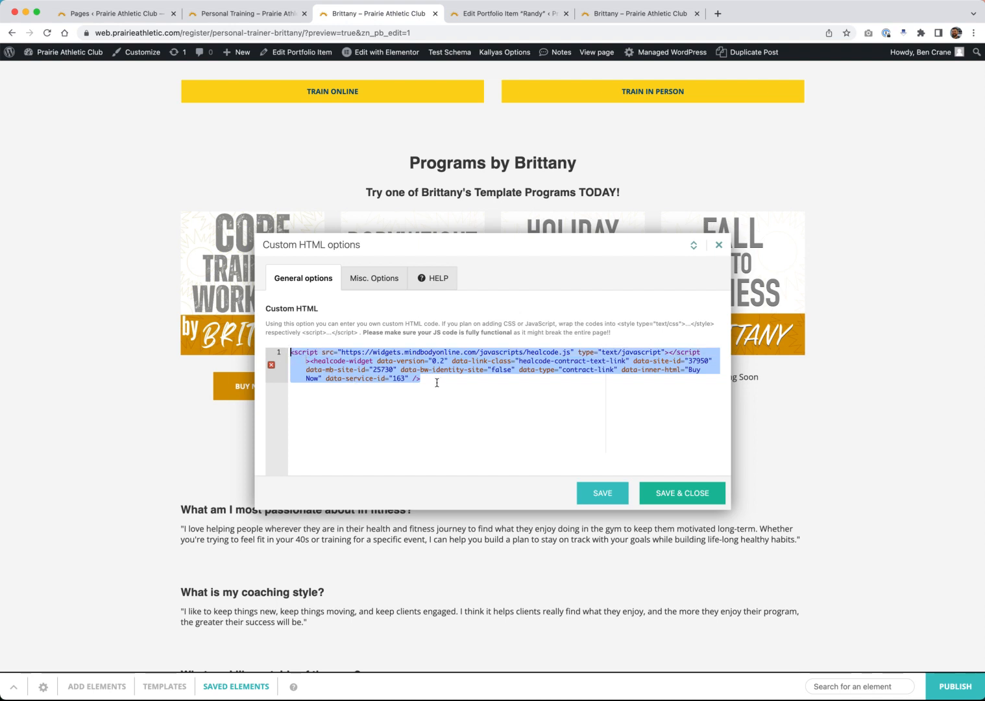
pyautogui.click(314, 355)
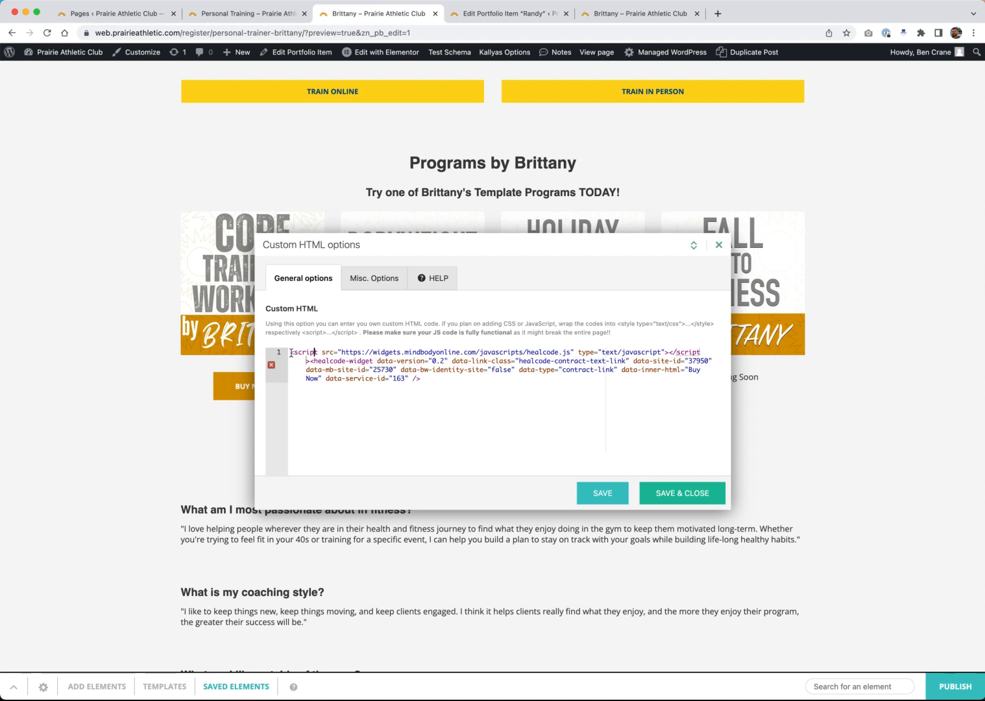
pyautogui.moveTo(290, 352); pyautogui.dragTo(662, 351)
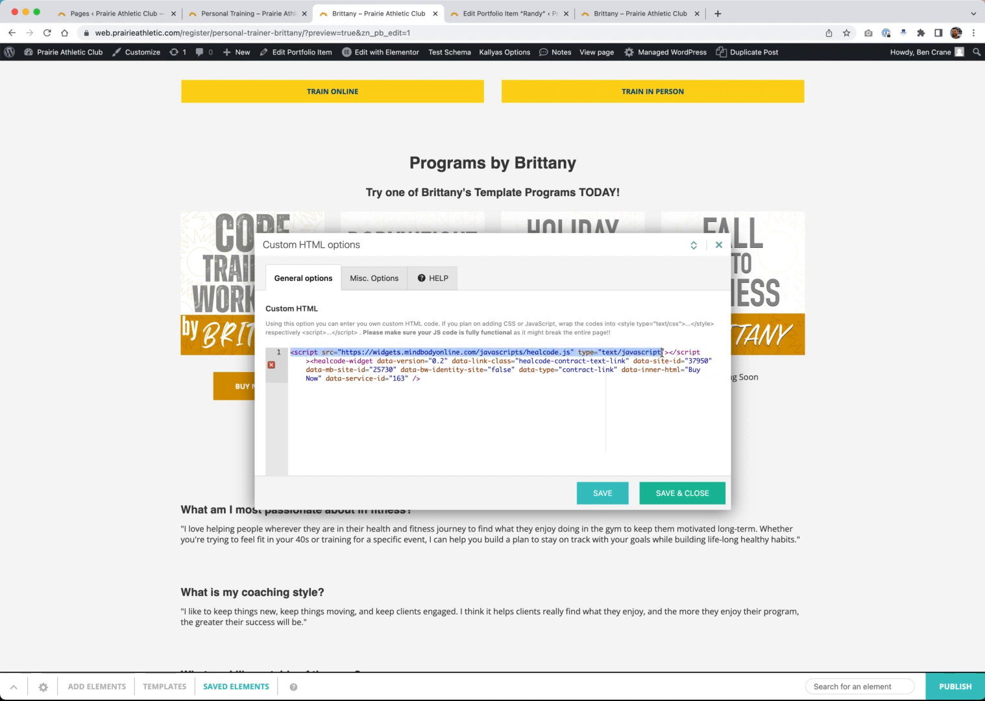
pyautogui.click(310, 361)
pyautogui.moveTo(310, 362)
pyautogui.mouseDown()
pyautogui.moveTo(455, 371)
pyautogui.moveTo(423, 378)
pyautogui.mouseUp()
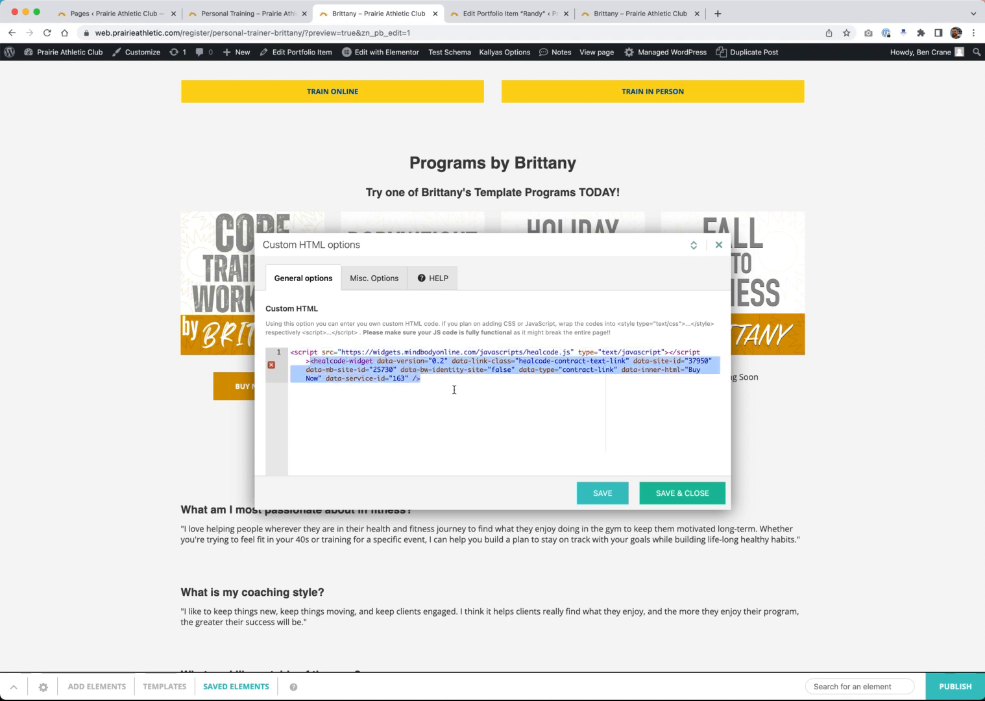
pyautogui.click(677, 497)
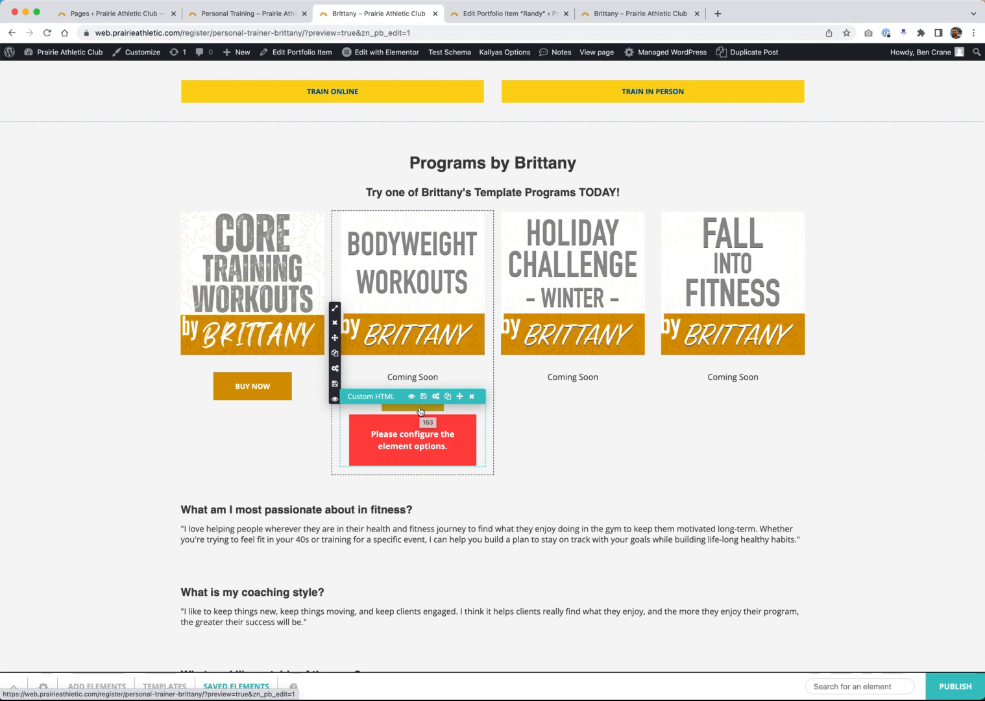
# Delete the Custom HTML Buy Now widget from the Bodyweight Workouts column and confirm its removal.
pyautogui.click(473, 398)
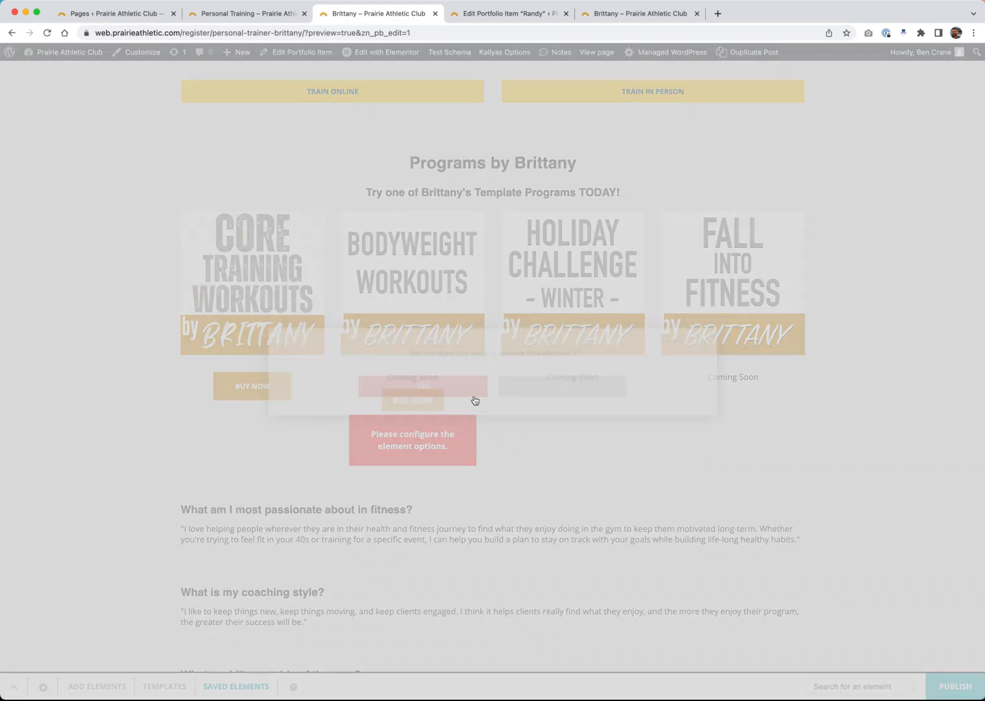
pyautogui.click(454, 392)
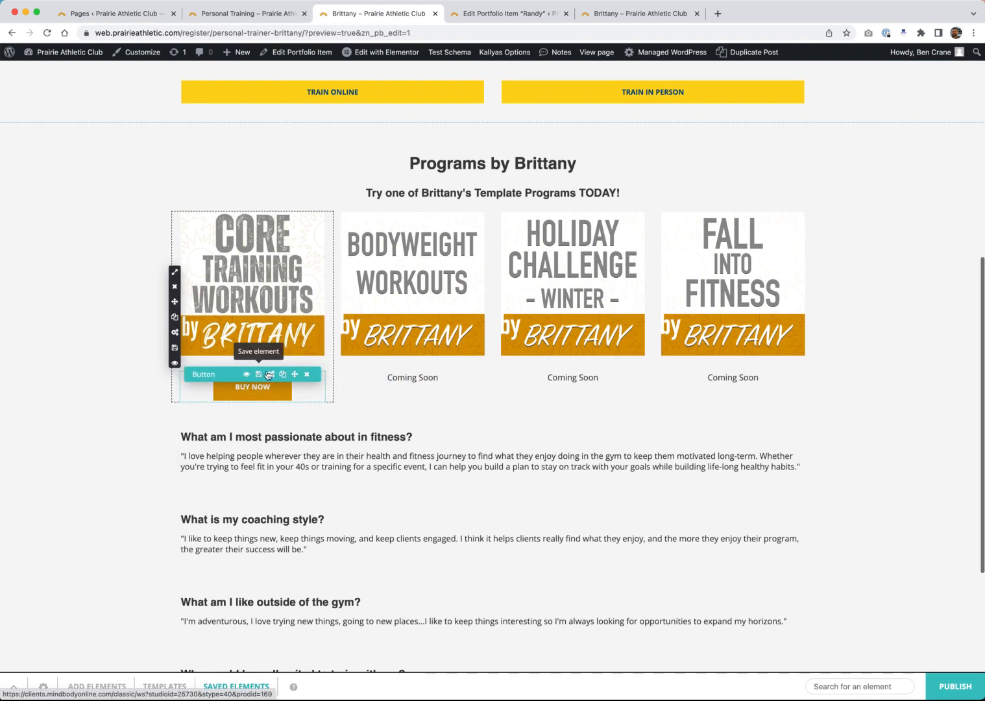
# Inspect the full MindBody link of the Core Training Workouts BUY NOW button from start to end, and close its options without saving.
pyautogui.click(270, 374)
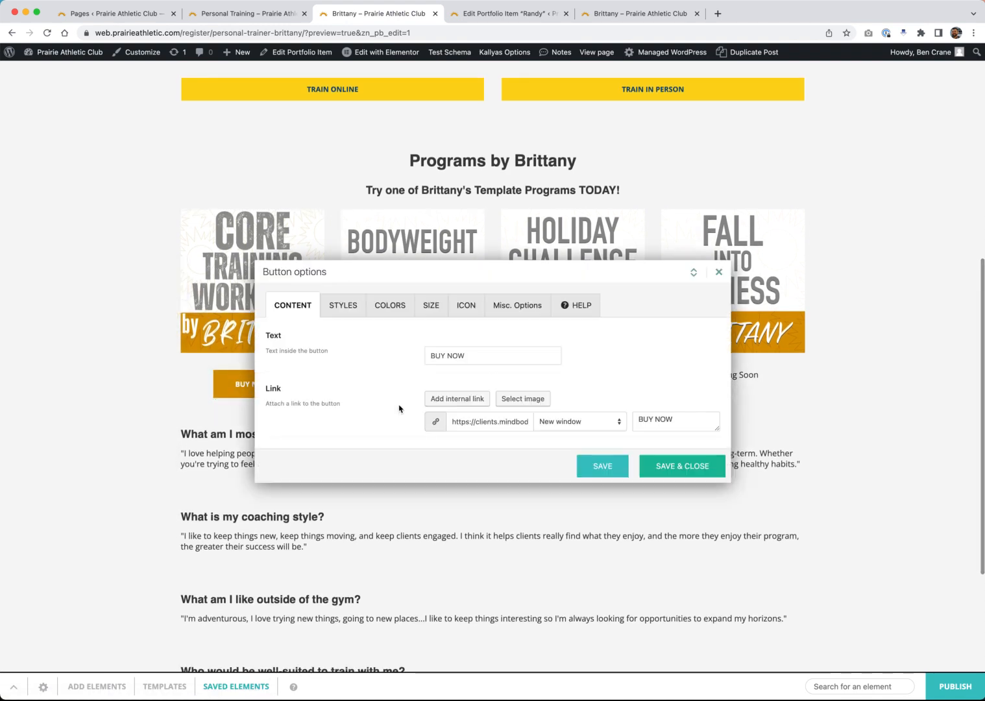
pyautogui.moveTo(483, 422); pyautogui.dragTo(551, 423)
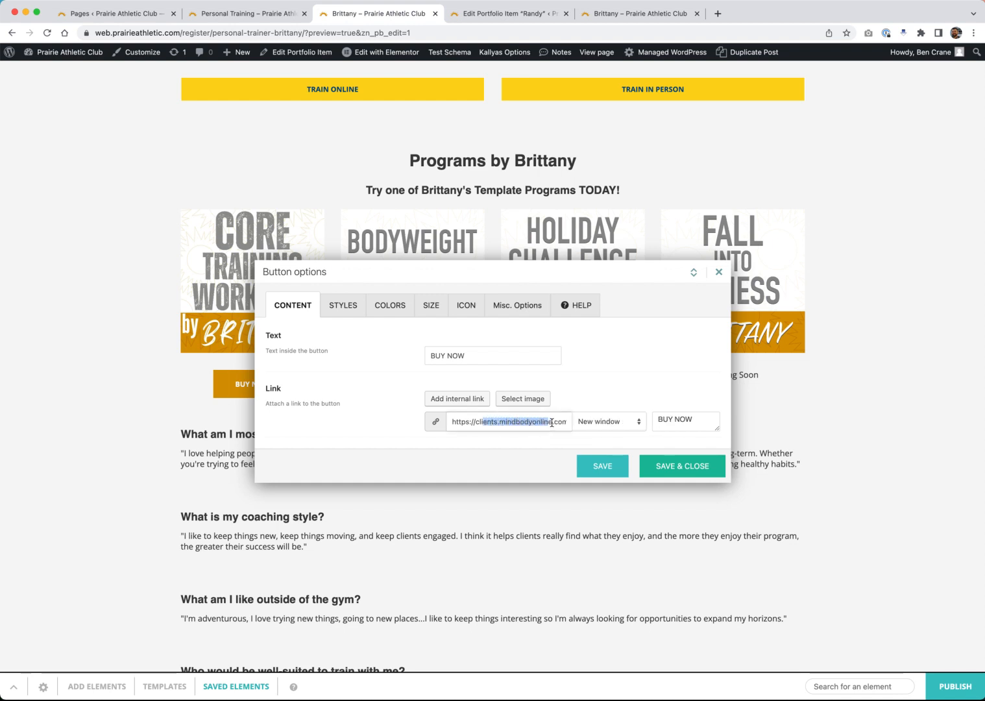
pyautogui.click(475, 422)
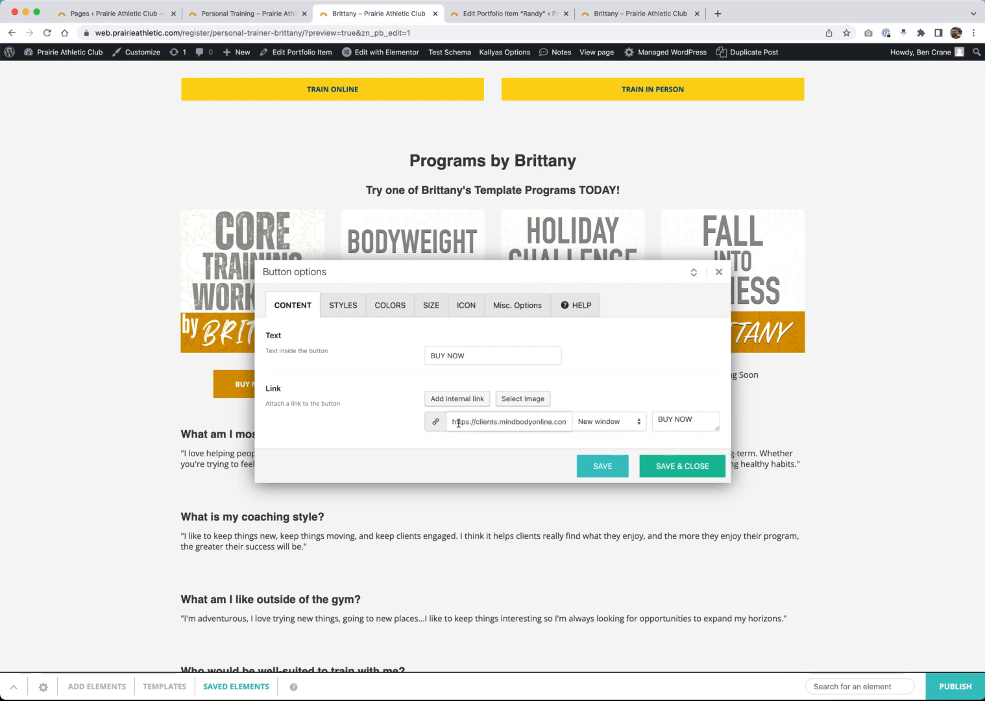
pyautogui.moveTo(458, 422); pyautogui.dragTo(566, 421)
pyautogui.click(539, 423)
pyautogui.click(536, 422)
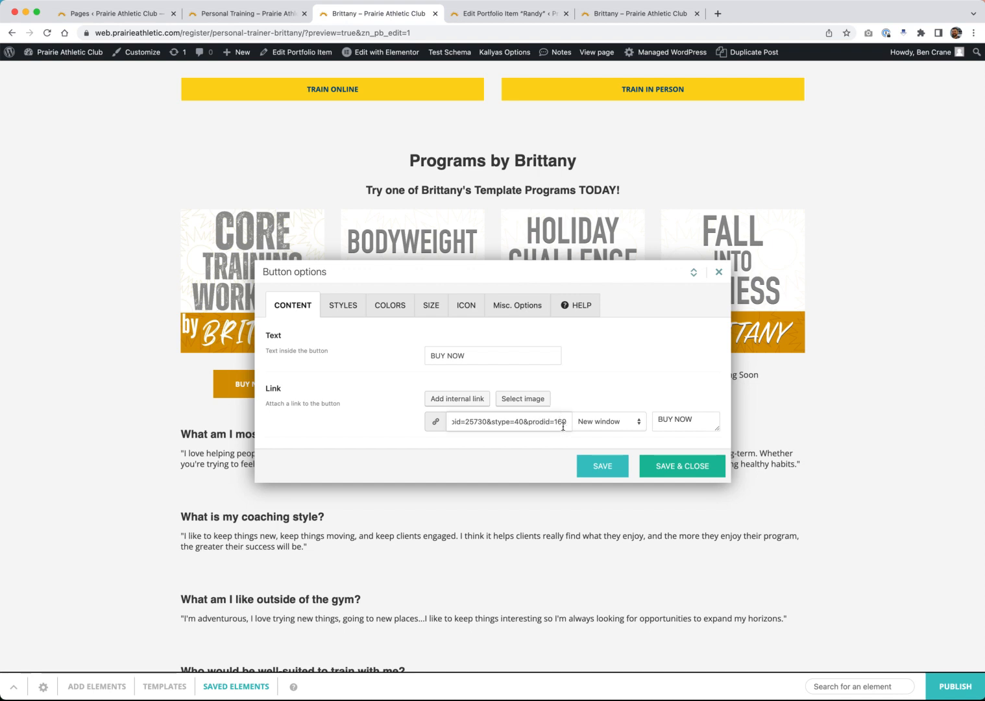
pyautogui.moveTo(565, 423); pyautogui.dragTo(418, 419)
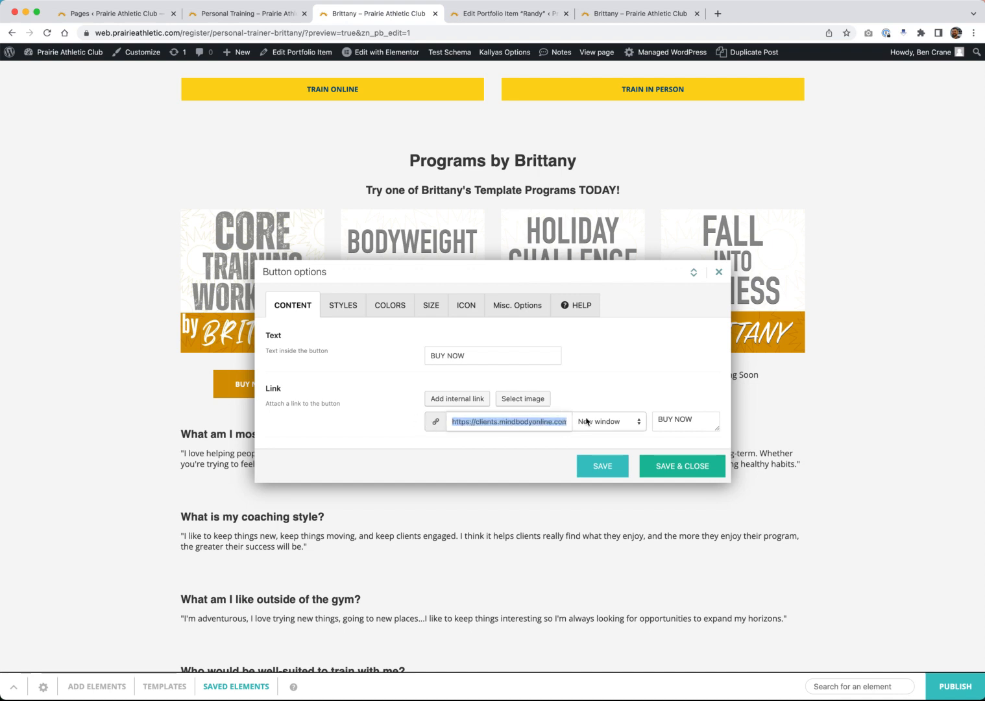
pyautogui.click(478, 421)
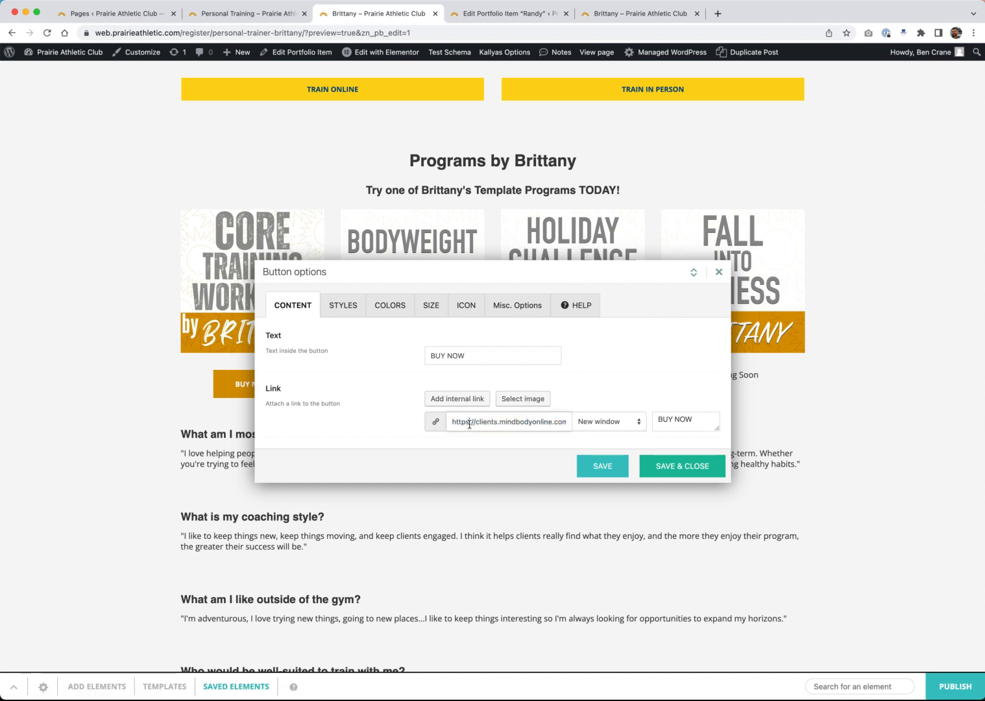
pyautogui.moveTo(478, 421); pyautogui.dragTo(452, 422)
pyautogui.click(473, 423)
pyautogui.click(719, 272)
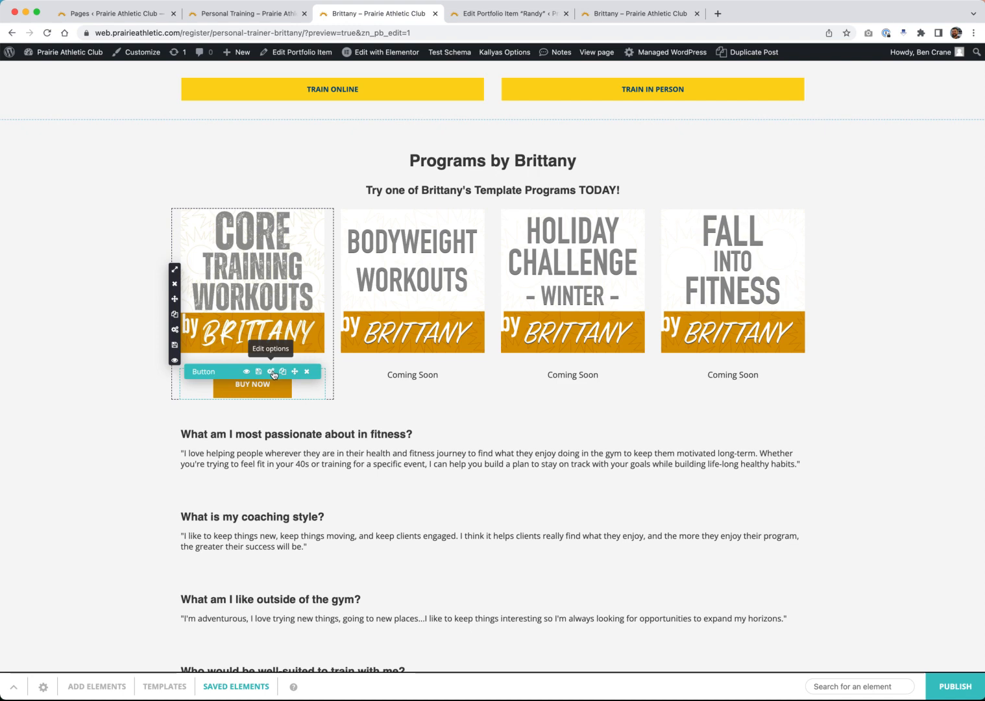
# Open the page builder's saved elements library and browse its items through to Individual_Template_Program_Page.
pyautogui.click(214, 686)
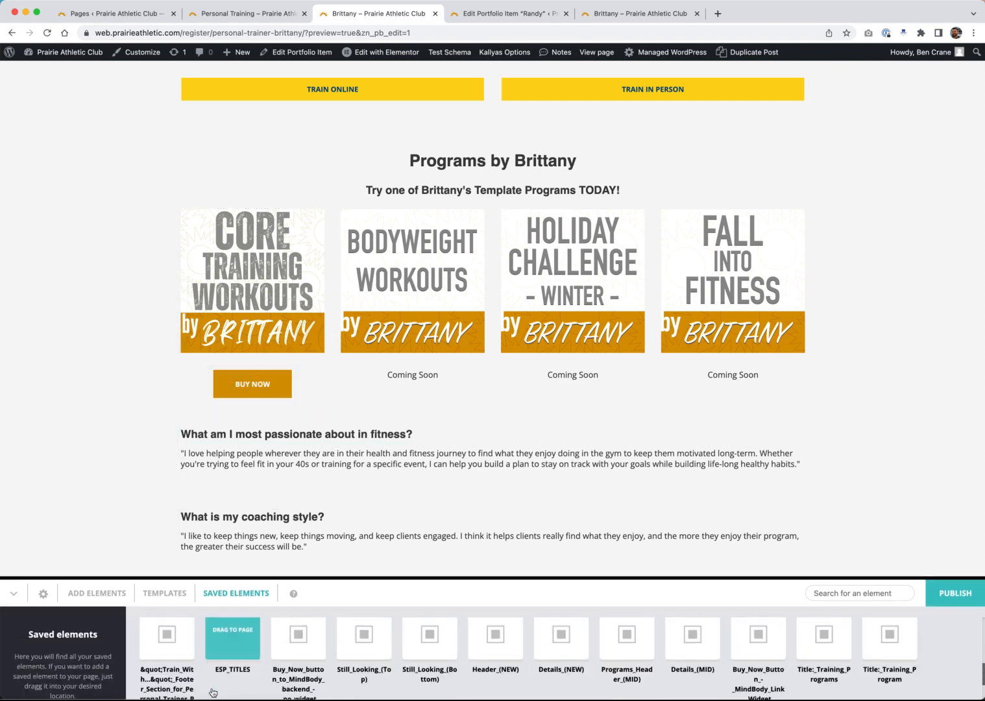
pyautogui.scroll(-5, 429, 662)
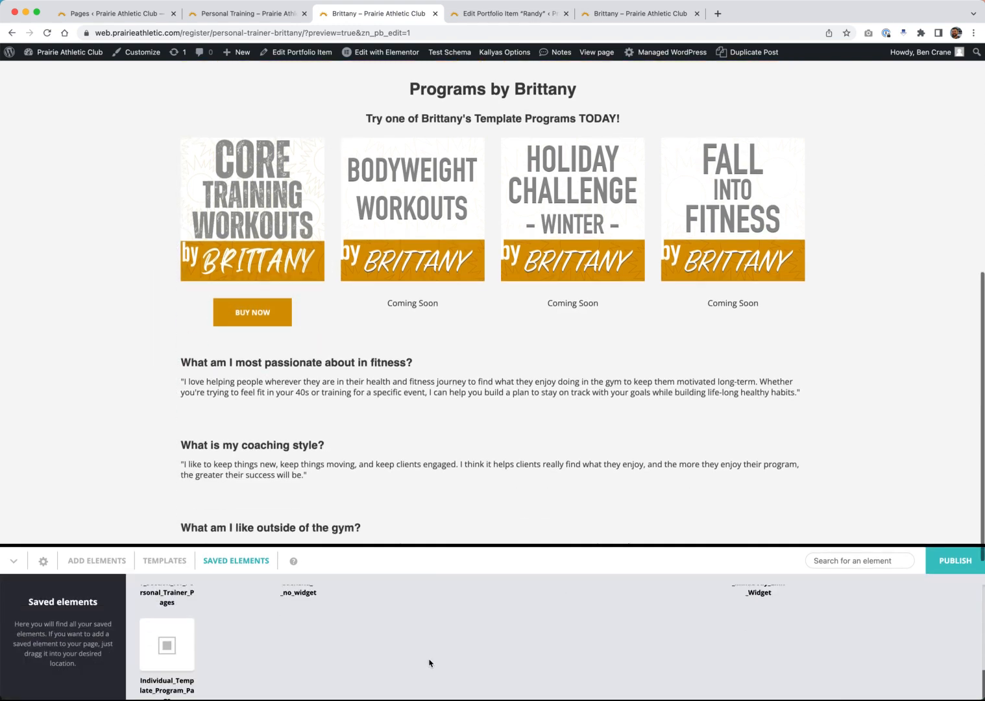
pyautogui.scroll(5, 292, 623)
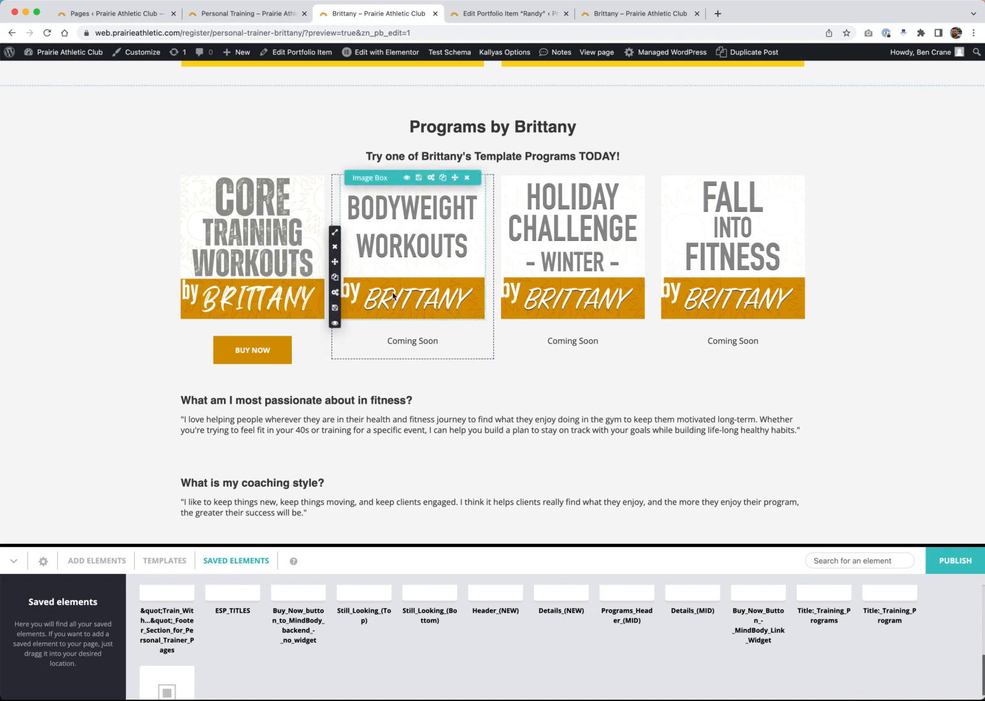
# Review the trainer's full page layout, from the programs and question sections to the footer and back up to the profile header.
pyautogui.scroll(2, 448, 310)
pyautogui.scroll(-5, 97, 357)
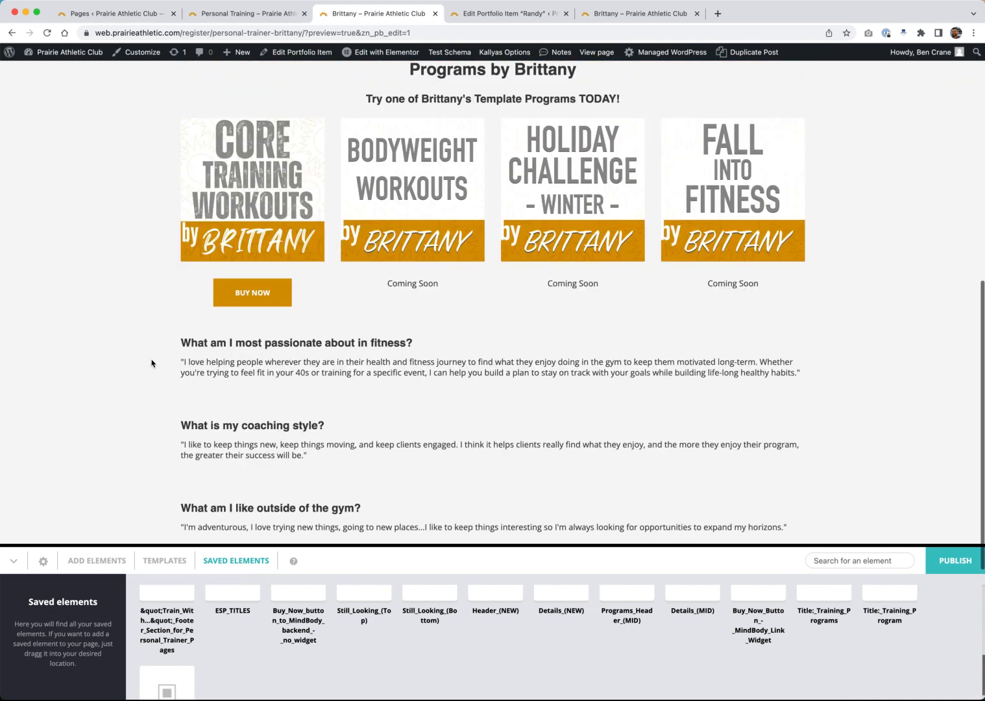
pyautogui.scroll(5, 353, 275)
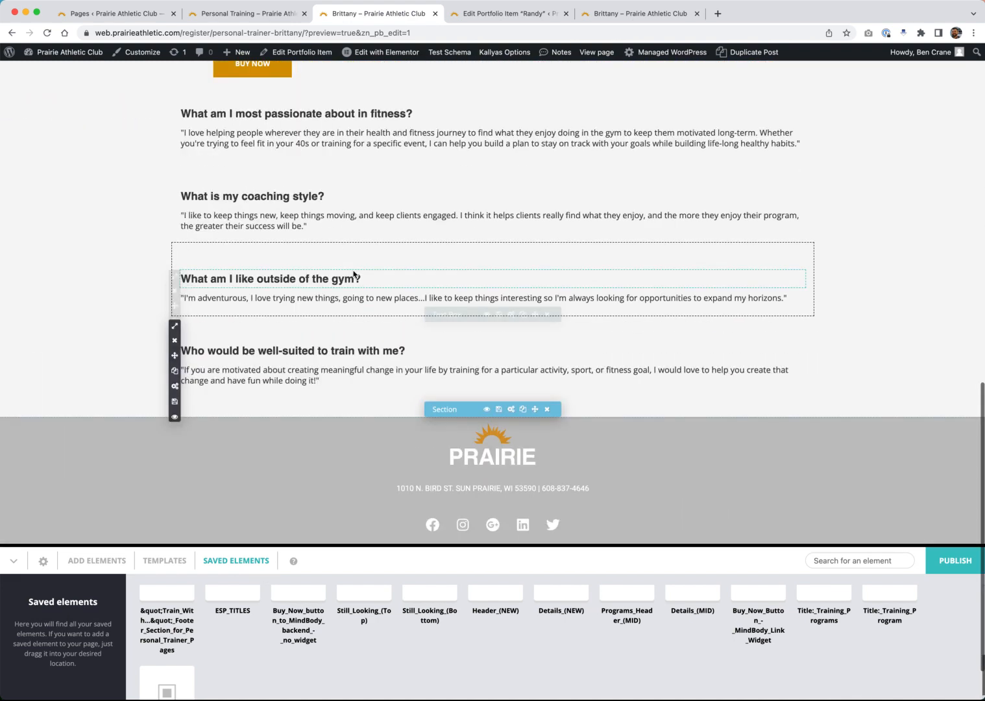
pyautogui.scroll(6, 354, 274)
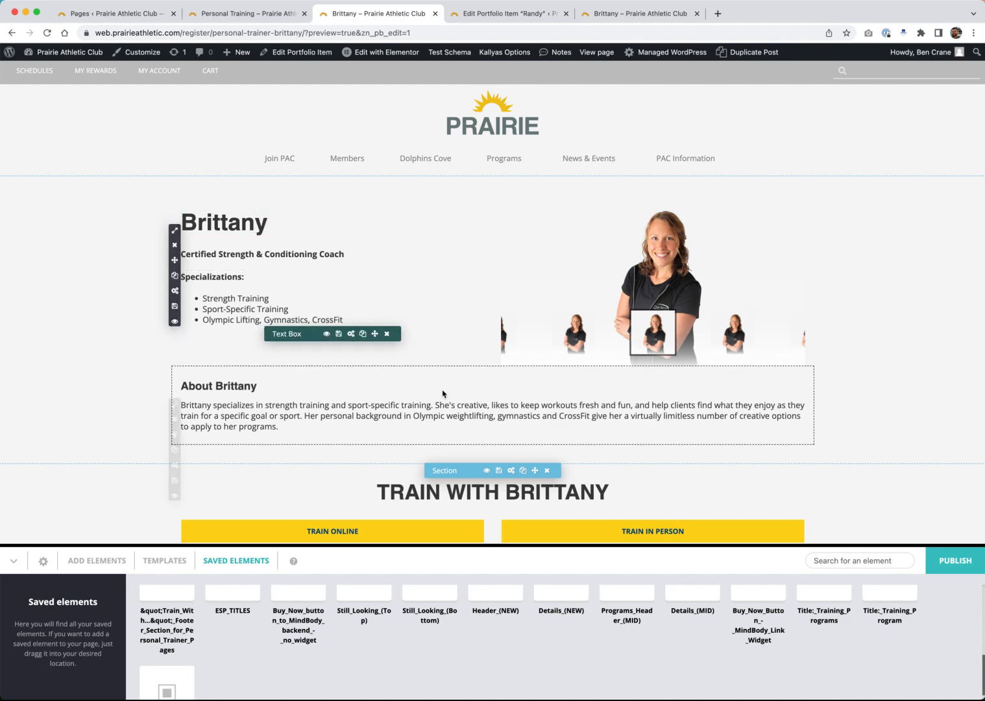
pyautogui.scroll(-3, 597, 441)
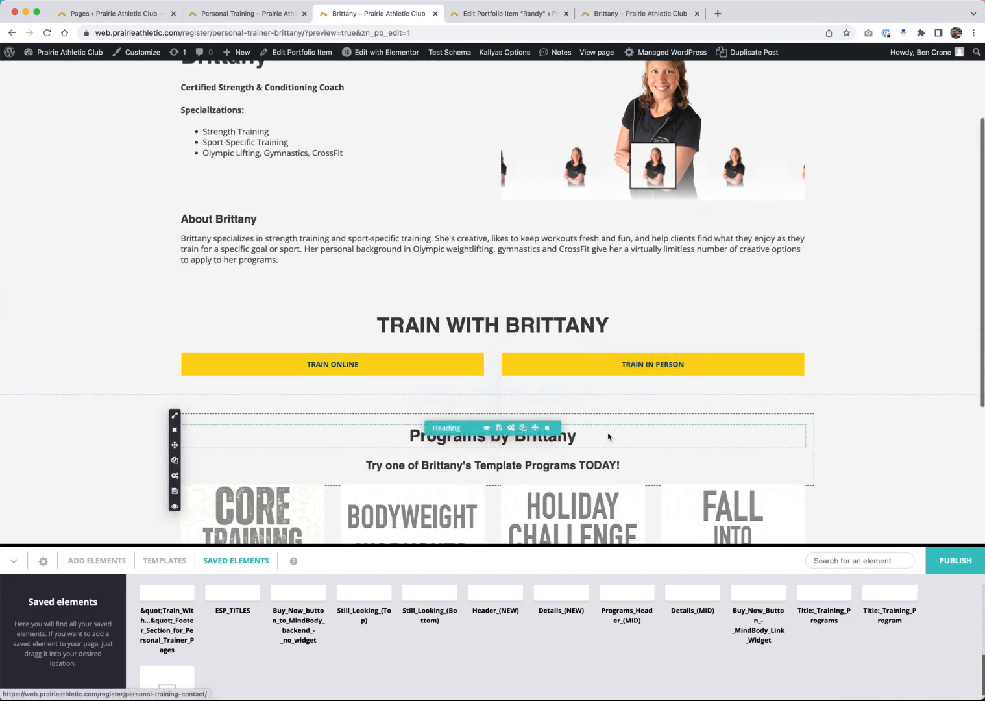
pyautogui.scroll(4, 597, 442)
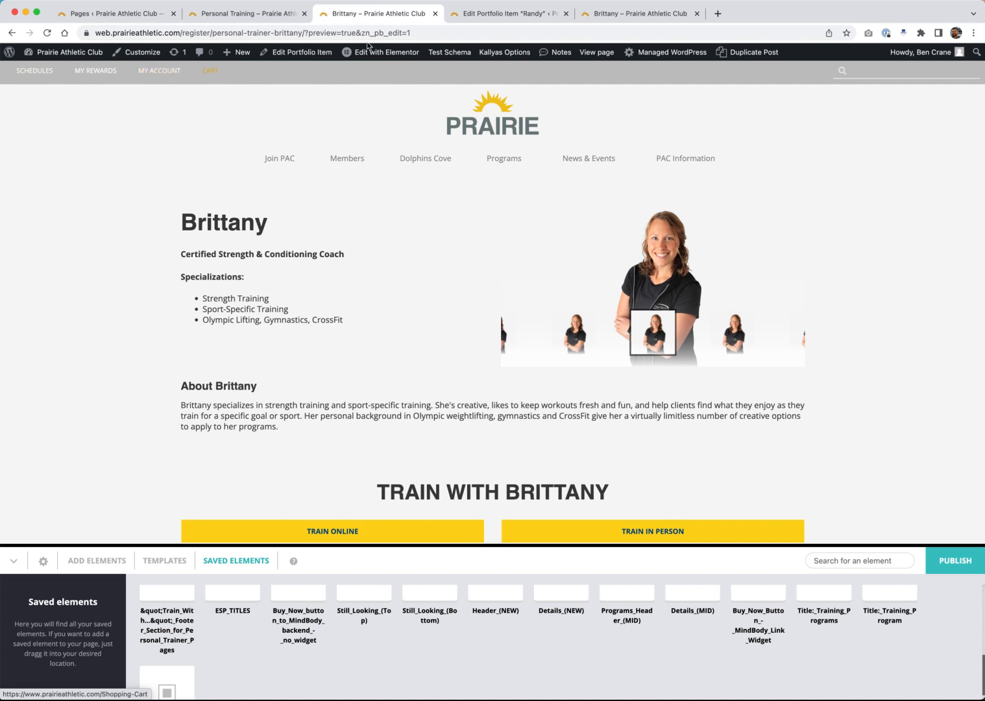
# Return to the WordPress admin, list all portfolio items and search them for "template".
pyautogui.click(499, 15)
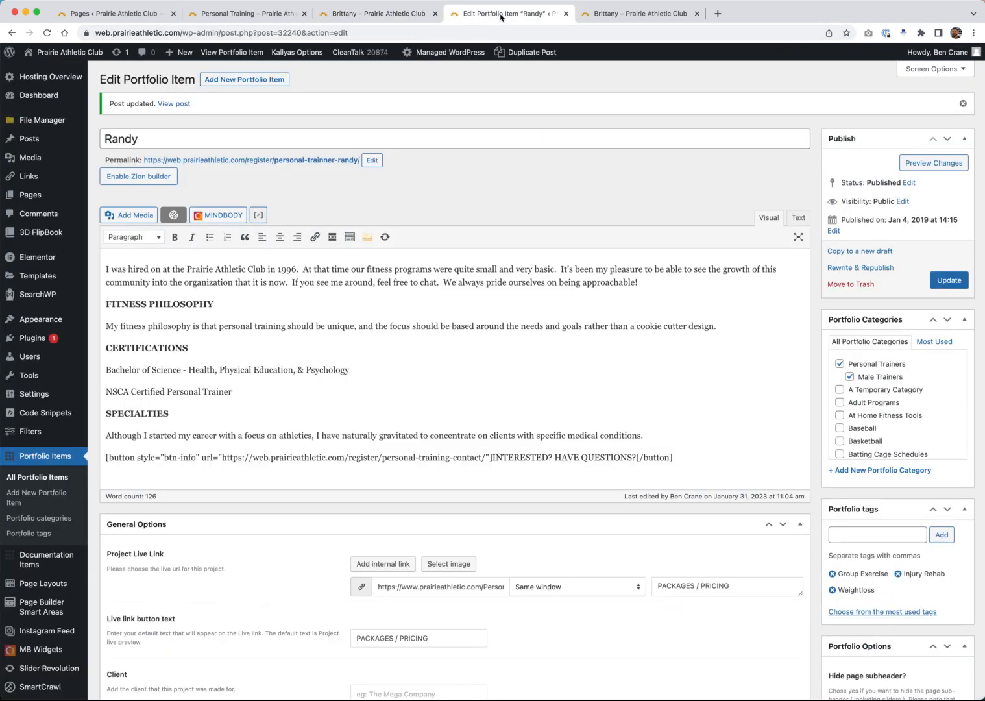
pyautogui.click(43, 478)
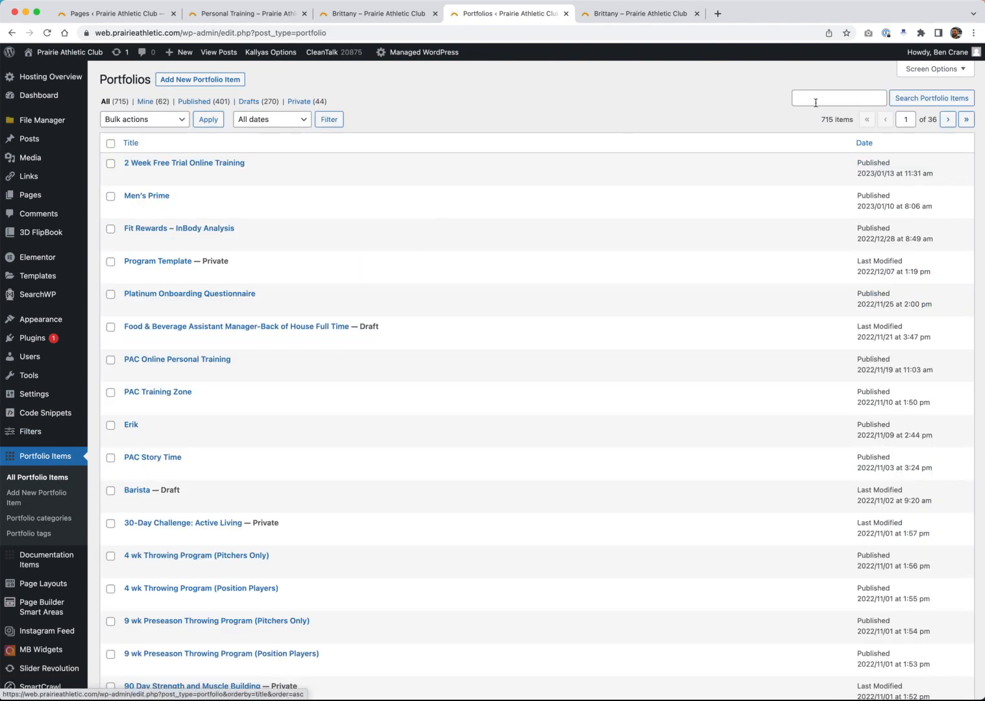
pyautogui.click(869, 99)
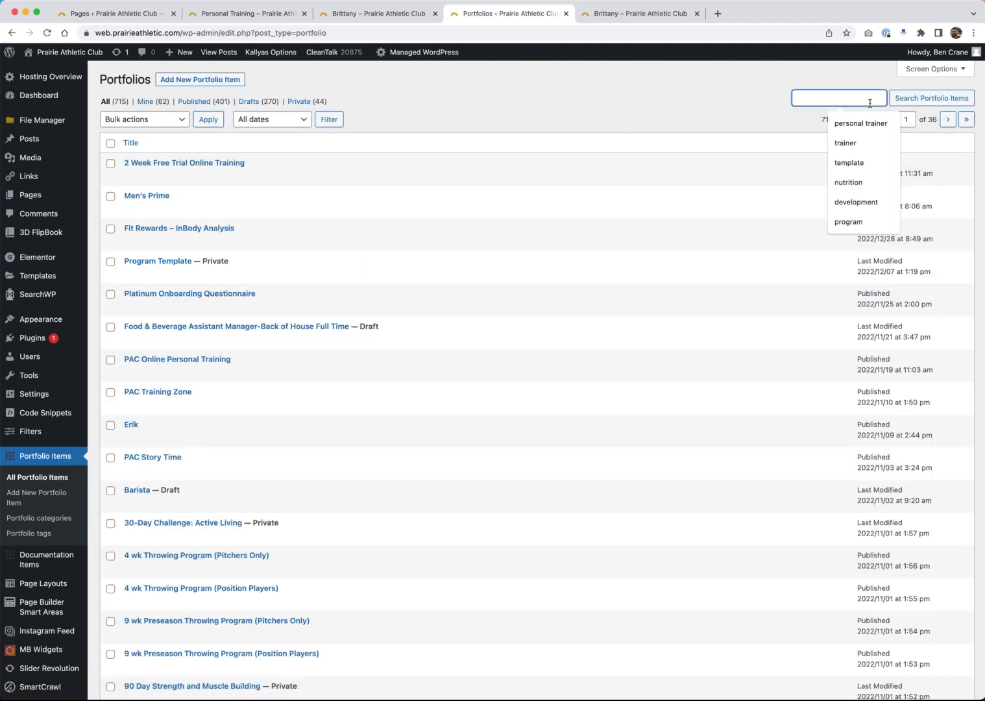
pyautogui.write('template')
pyautogui.press('Return')
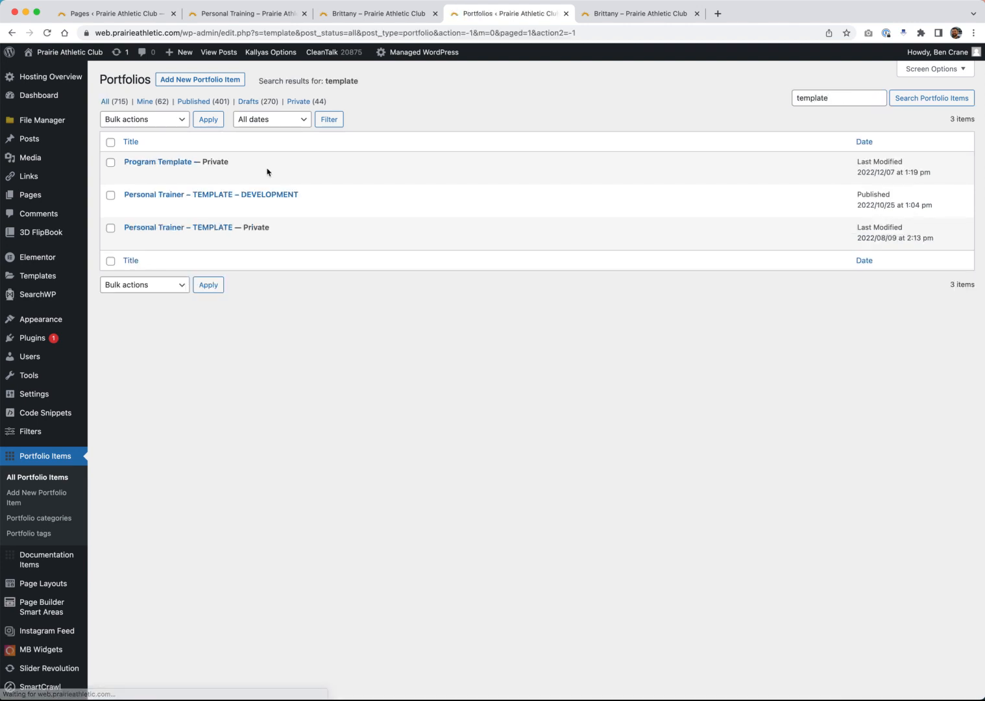
pyautogui.moveTo(267, 175)
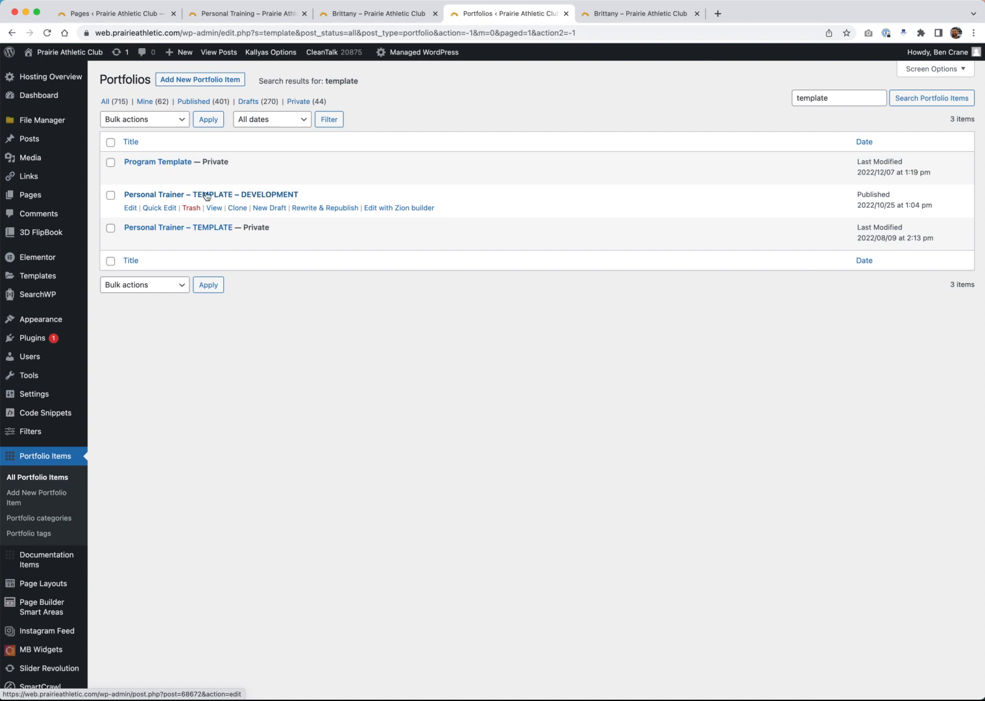